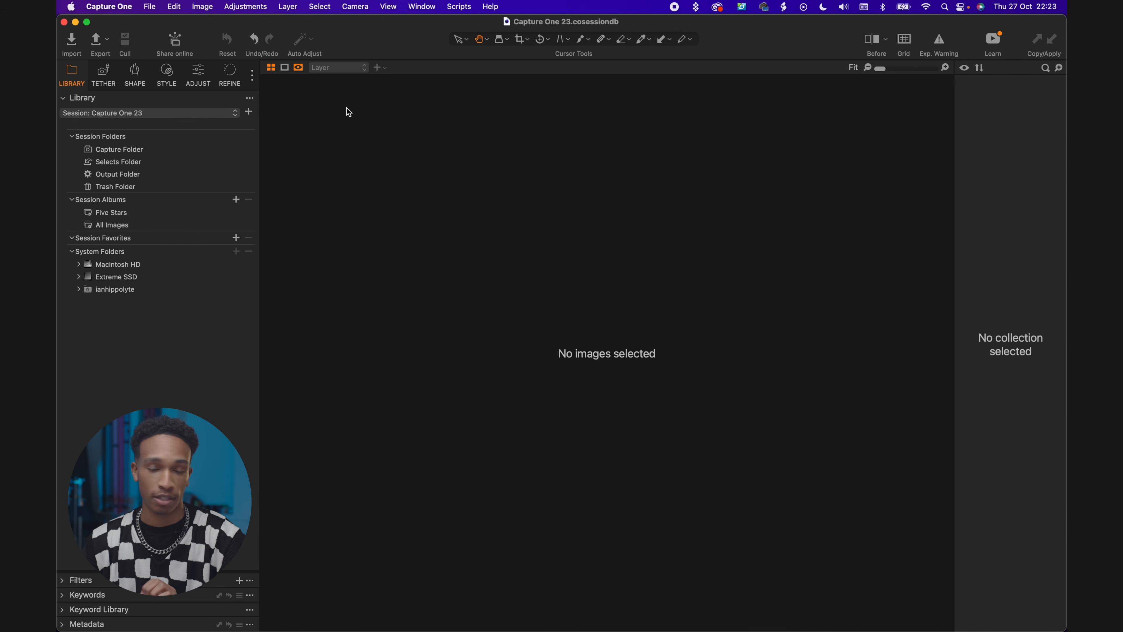
- Open the image importer and load the Paris 2 folder as the source for review
click(151, 7)
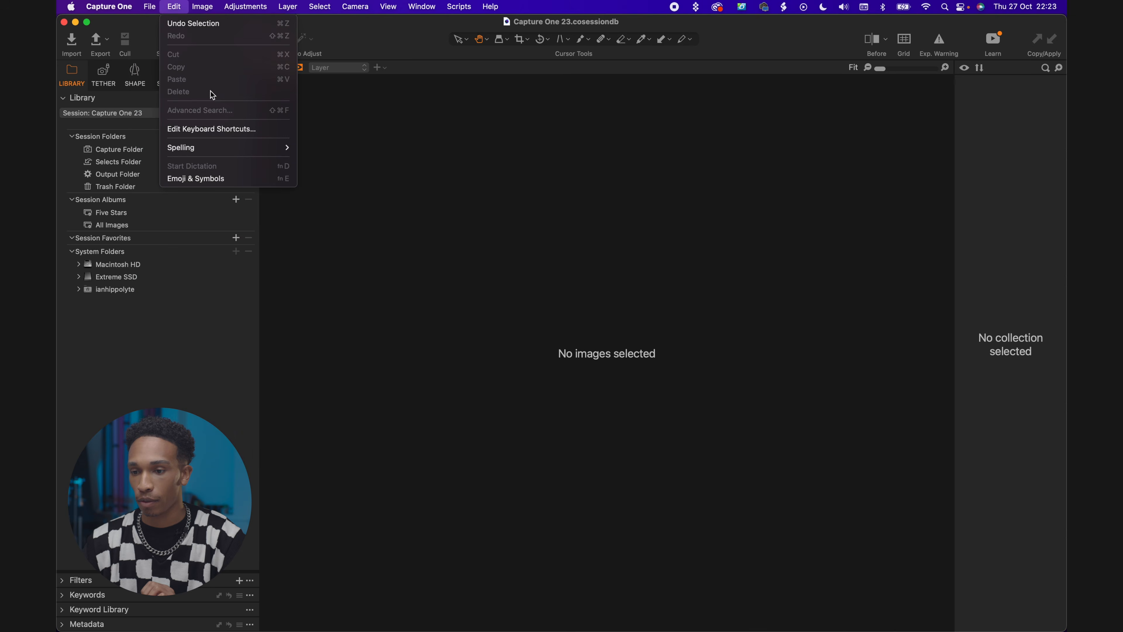
click(175, 104)
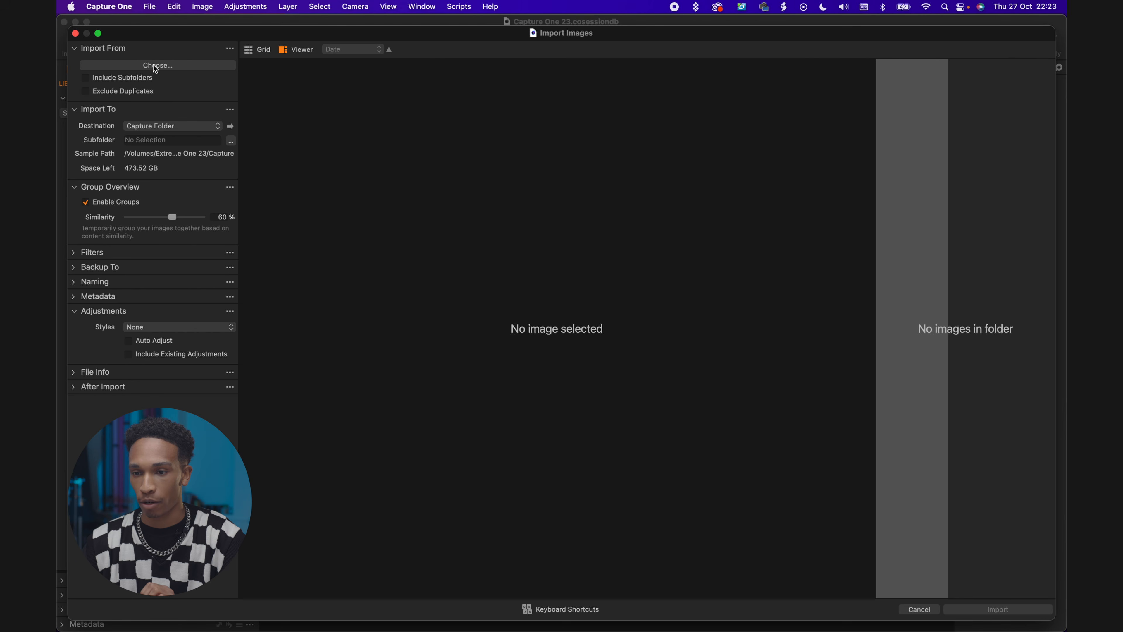
click(151, 67)
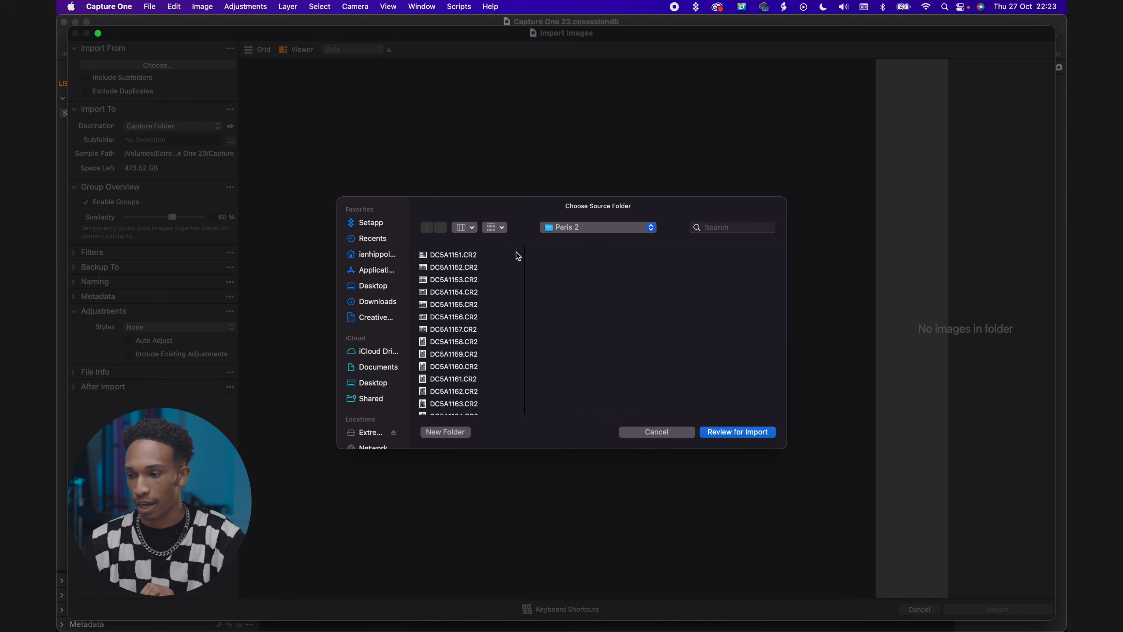
click(588, 234)
click(589, 230)
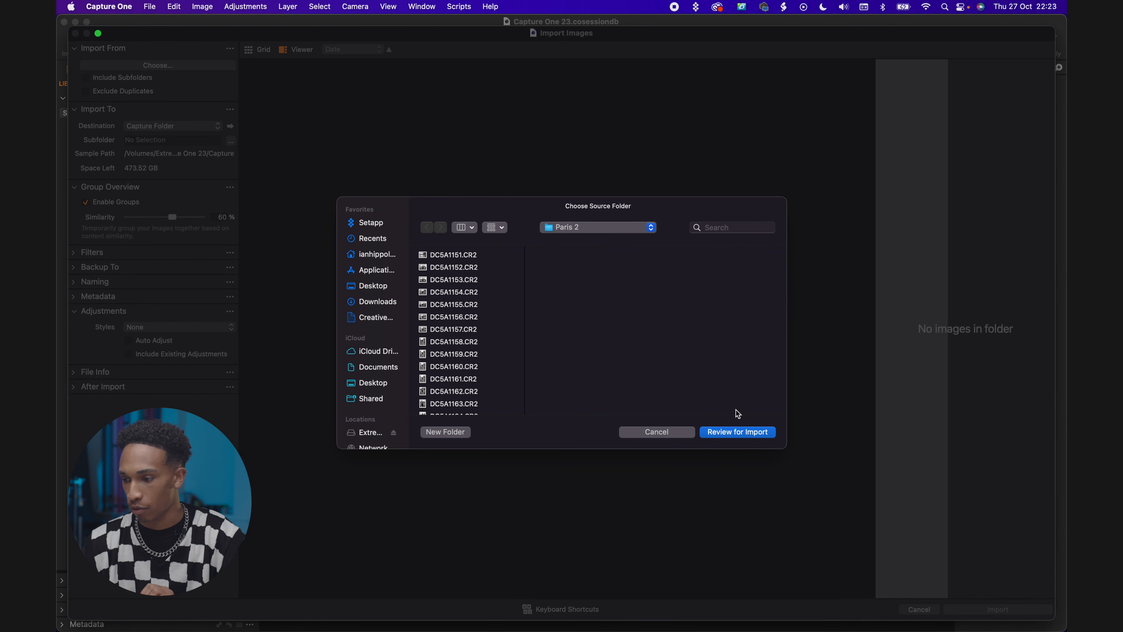
click(737, 432)
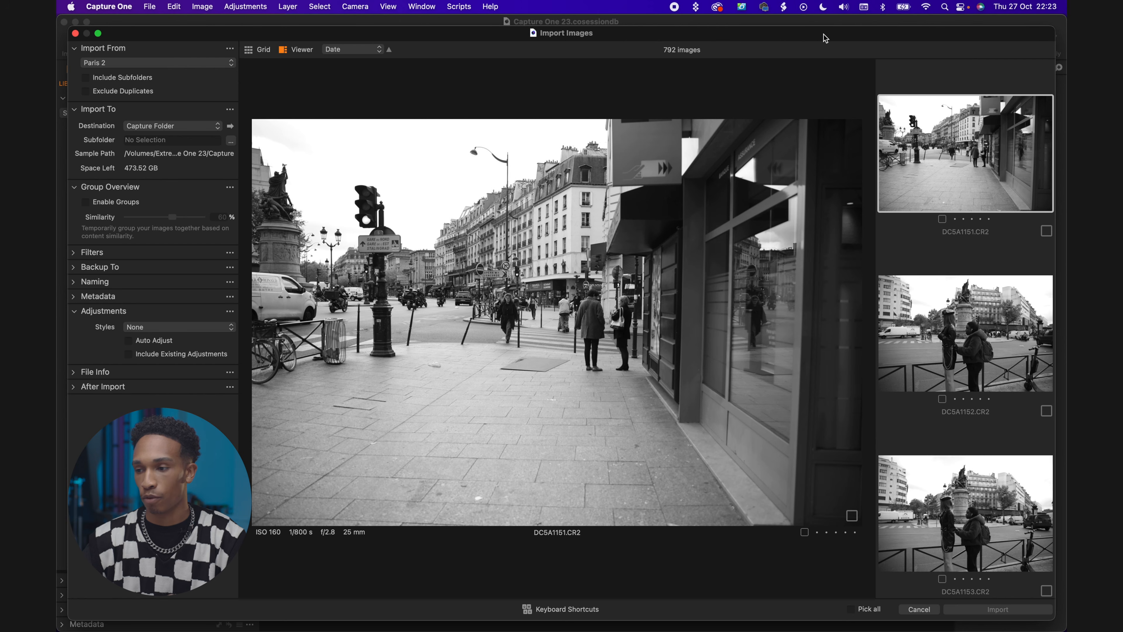
drag(816, 39, 816, 29)
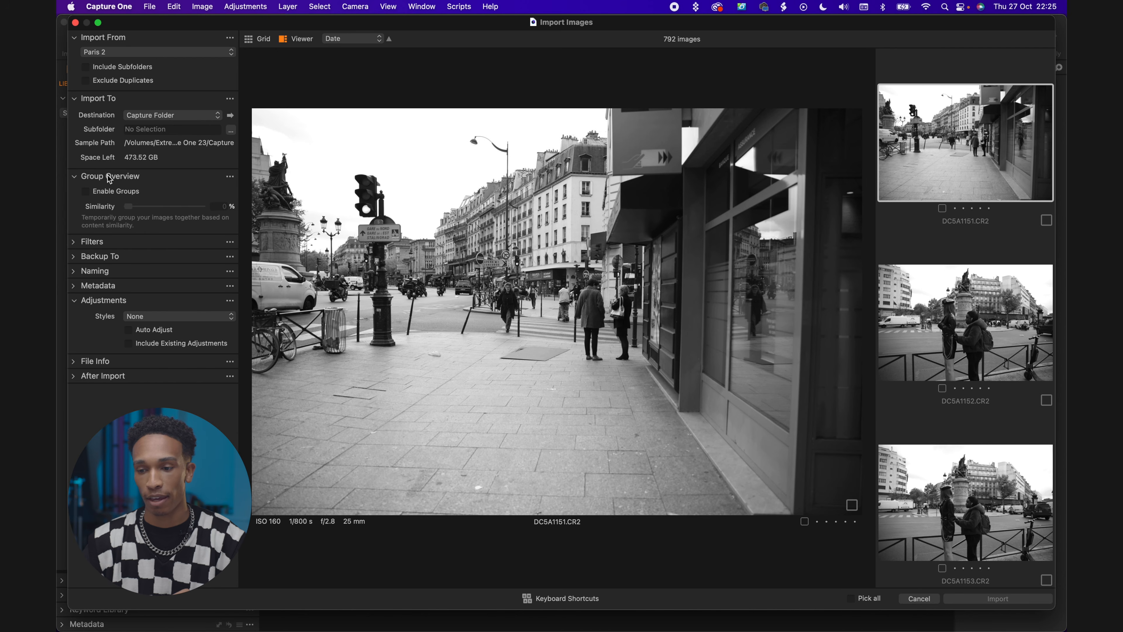
- Enable grouping of the images to import and set the similarity to 60%
click(84, 192)
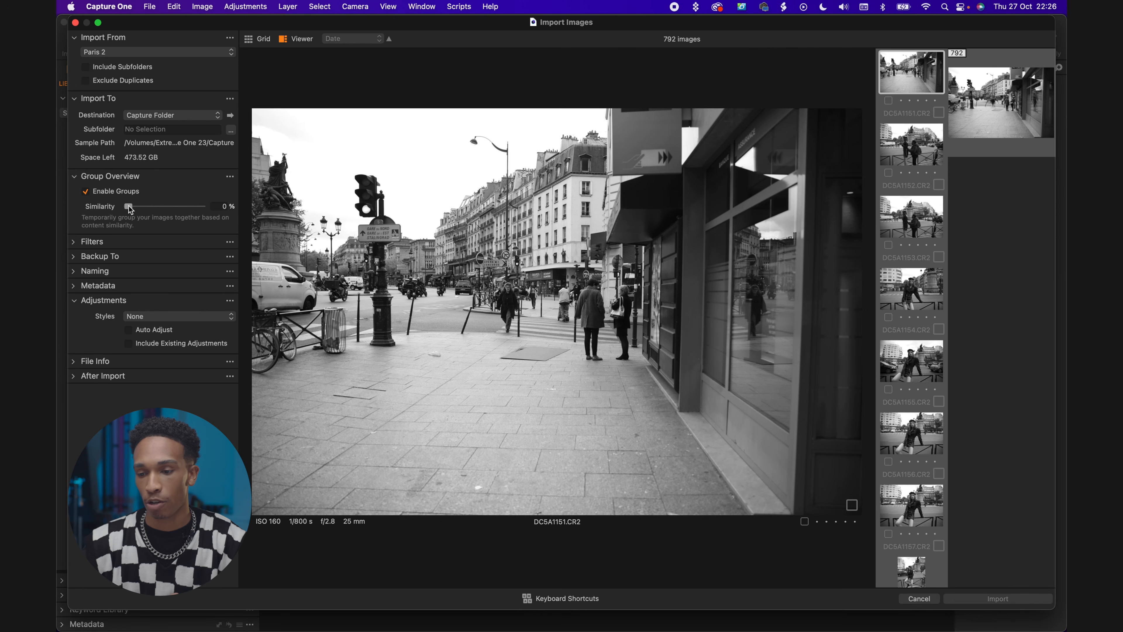
drag(129, 207, 172, 211)
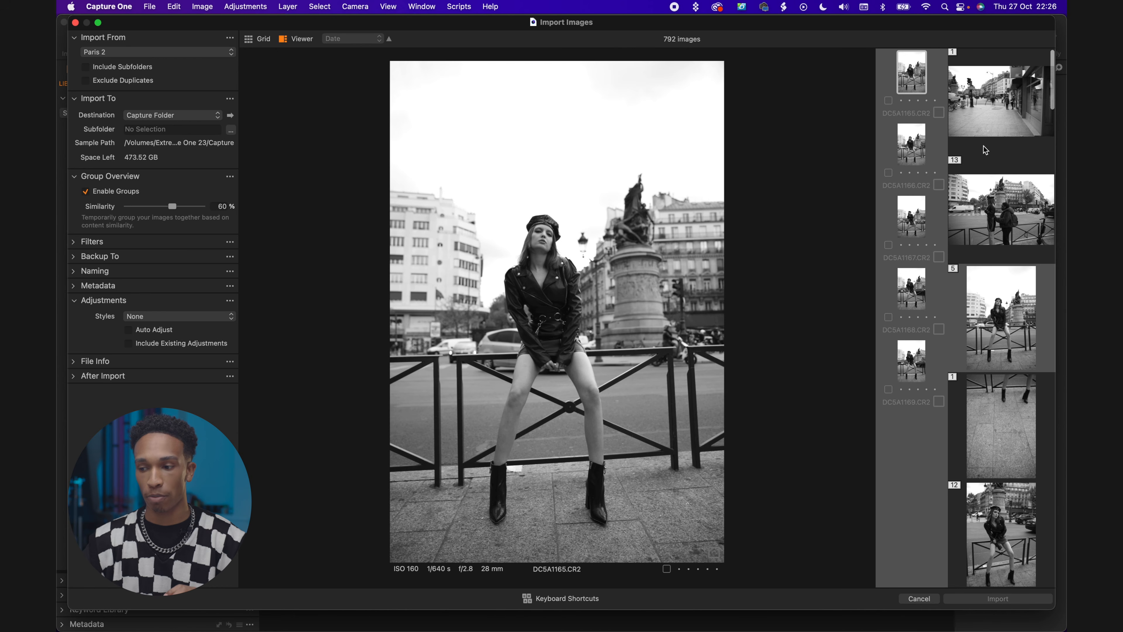
- Examine the frames of the group starting with DC5A1171.CR2 one after another to compare the similar shots
scroll(979, 337, down, 3)
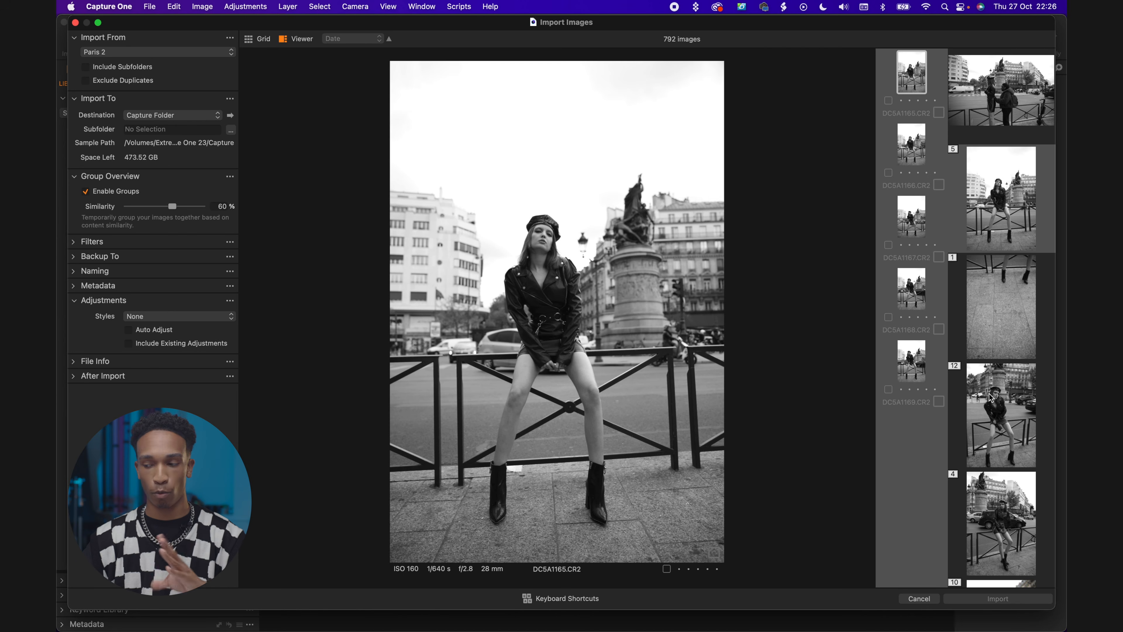
click(995, 410)
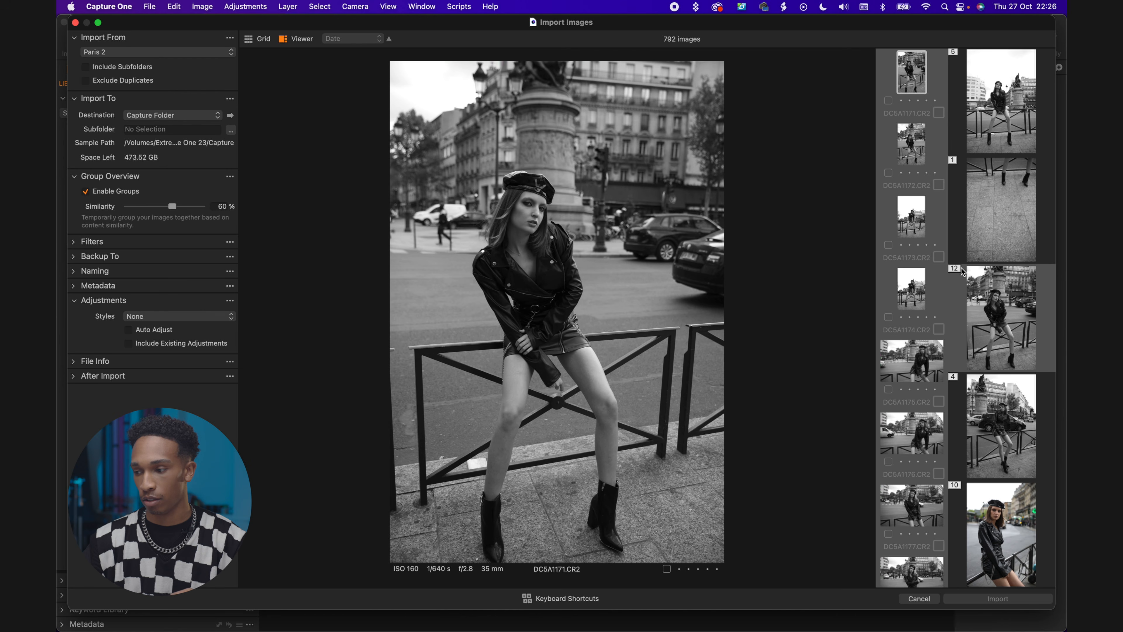
click(912, 141)
key(Down)
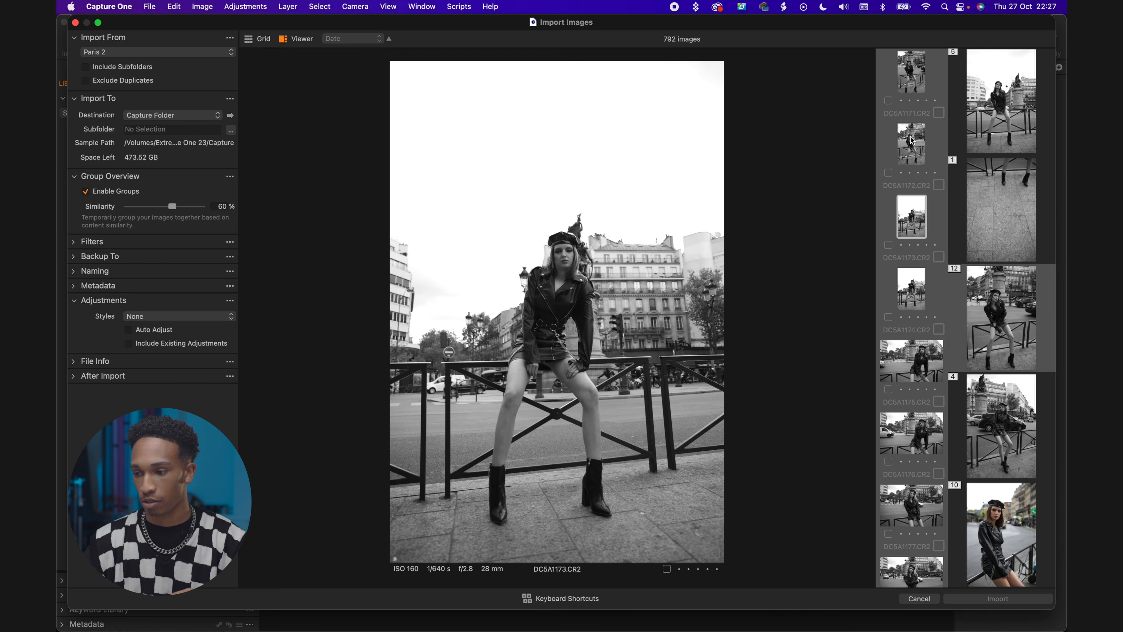
key(Down)
key(Down)
key(Down)
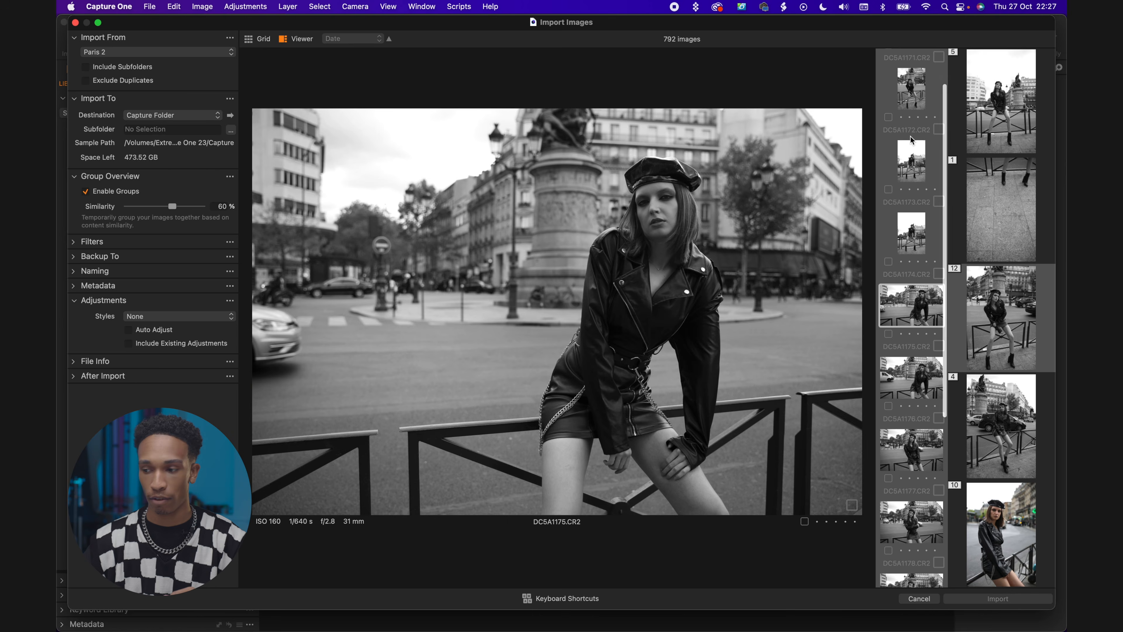
key(Down)
key(Down)
key(Down)
key(Down)
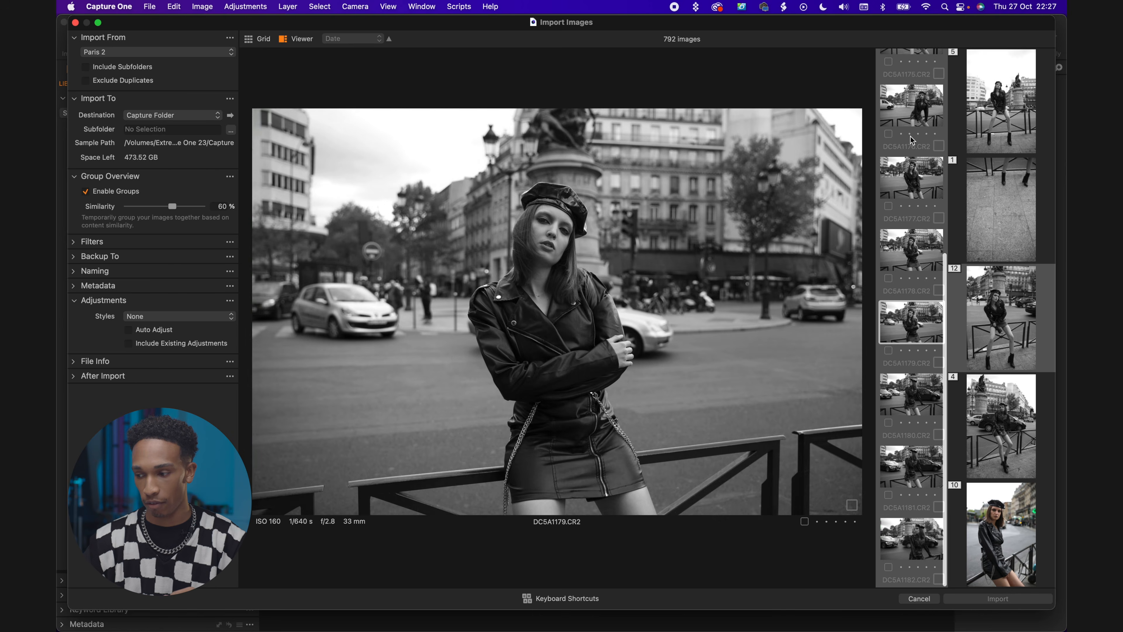
key(Down)
key(Down)
- Examine the groups starting with DC5A1197.CR2 and DC5A1224.CR2 and view individual frames in the latter
scroll(1022, 307, down, 5)
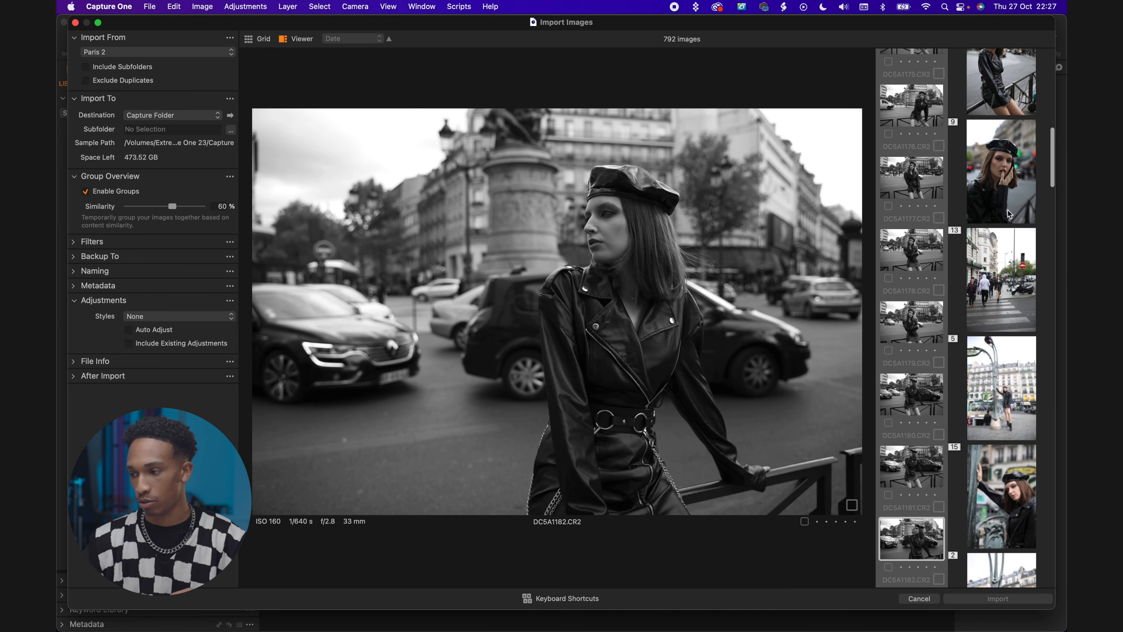
click(1003, 181)
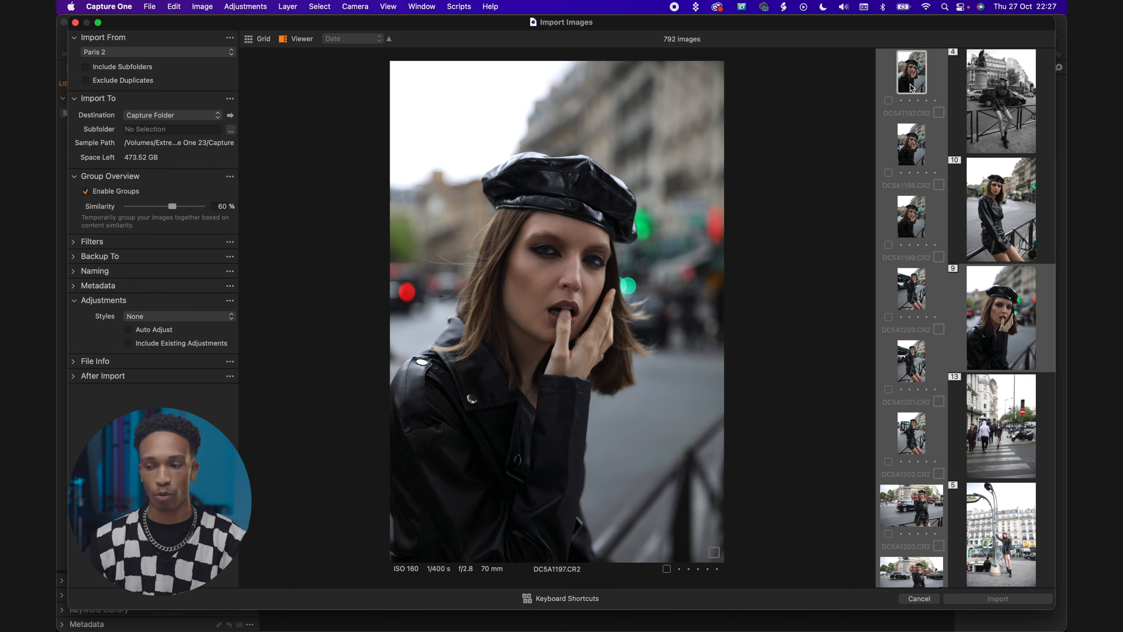
scroll(1008, 223, down, 5)
click(1001, 317)
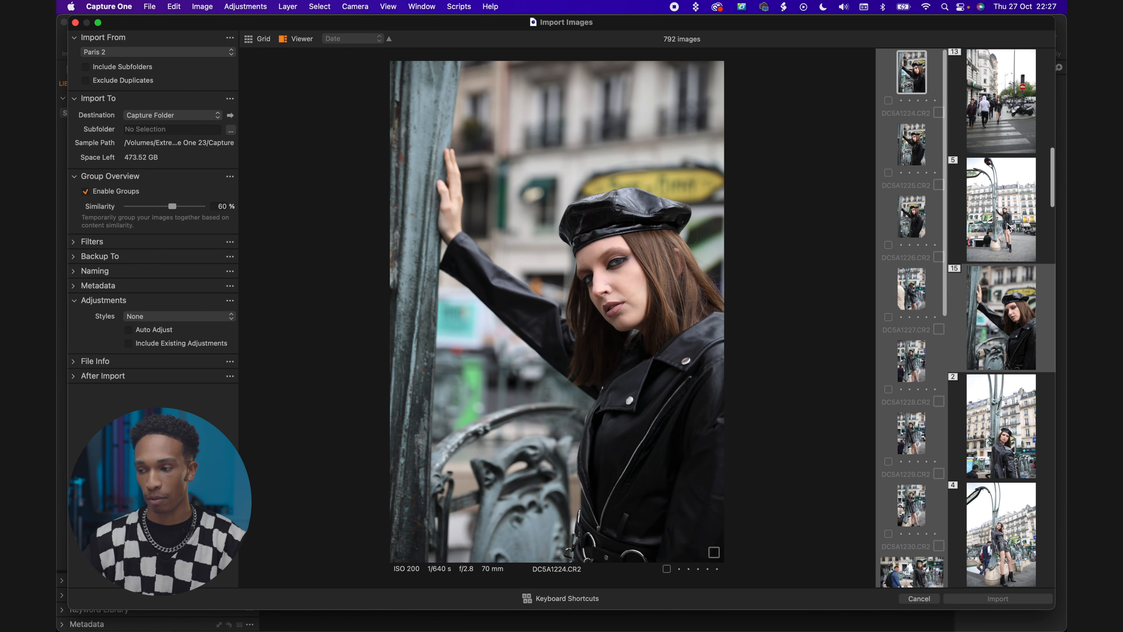
click(927, 204)
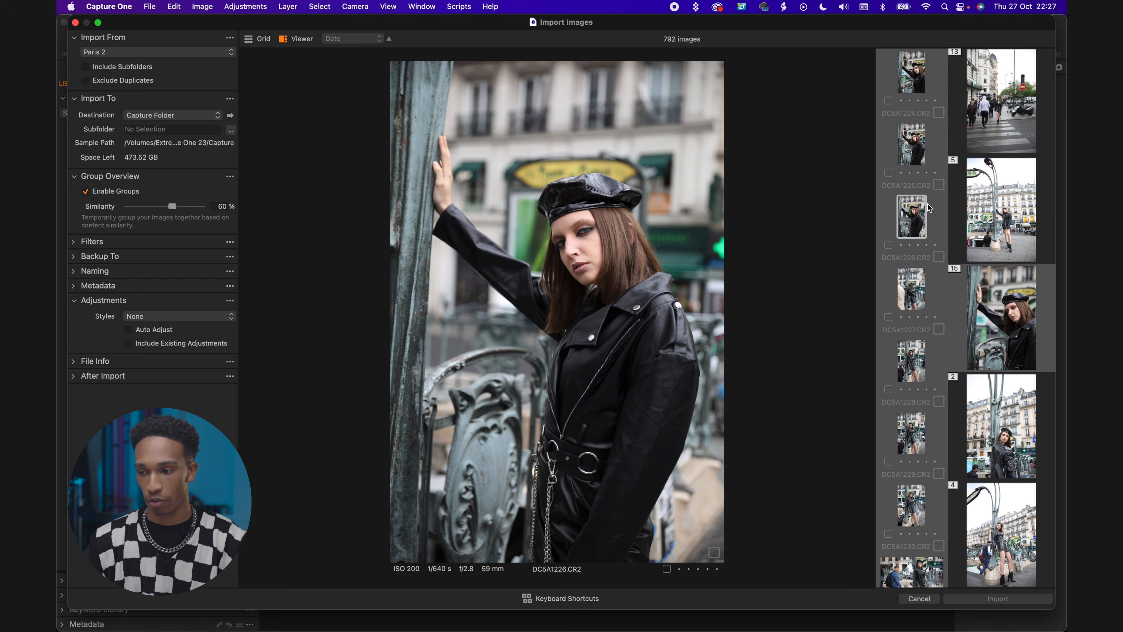
scroll(924, 274, down, 3)
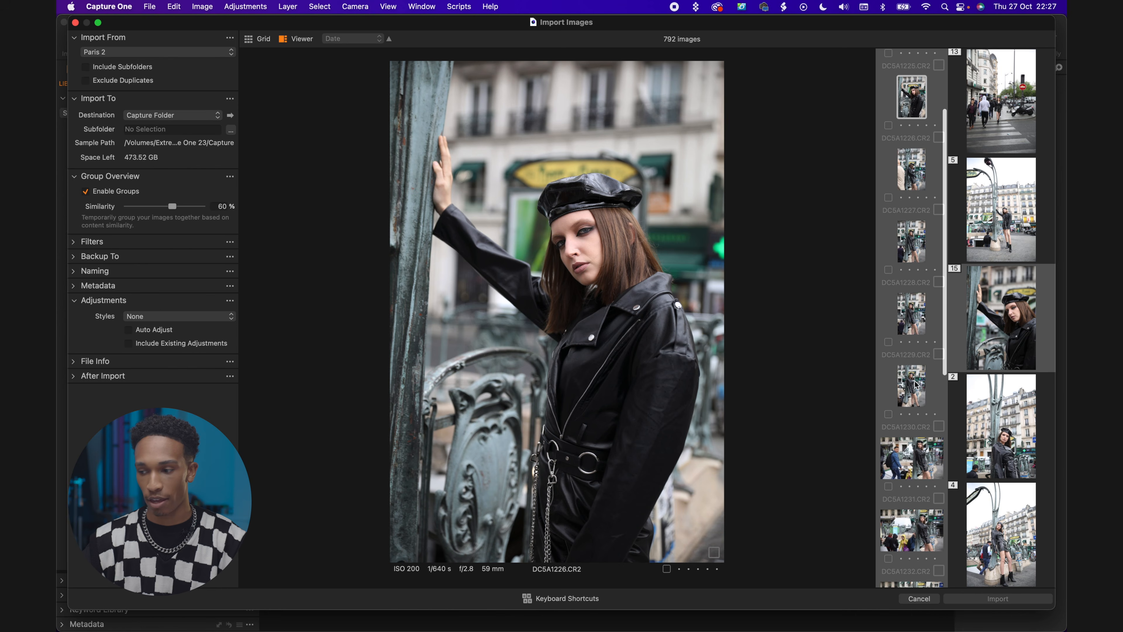
click(915, 382)
click(914, 383)
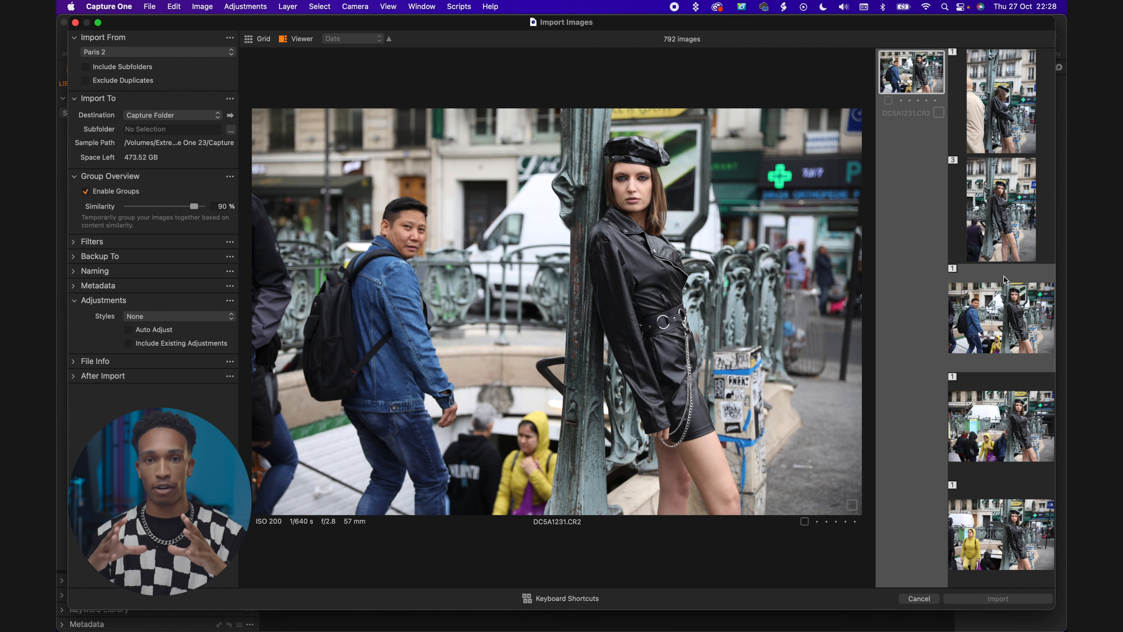
- Browse the groups formed at 90% similarity, viewing DC5A1235.CR2, DC5A1251.CR2 and neighbouring groups to compare how closely their frames match
scroll(1003, 283, down, 5)
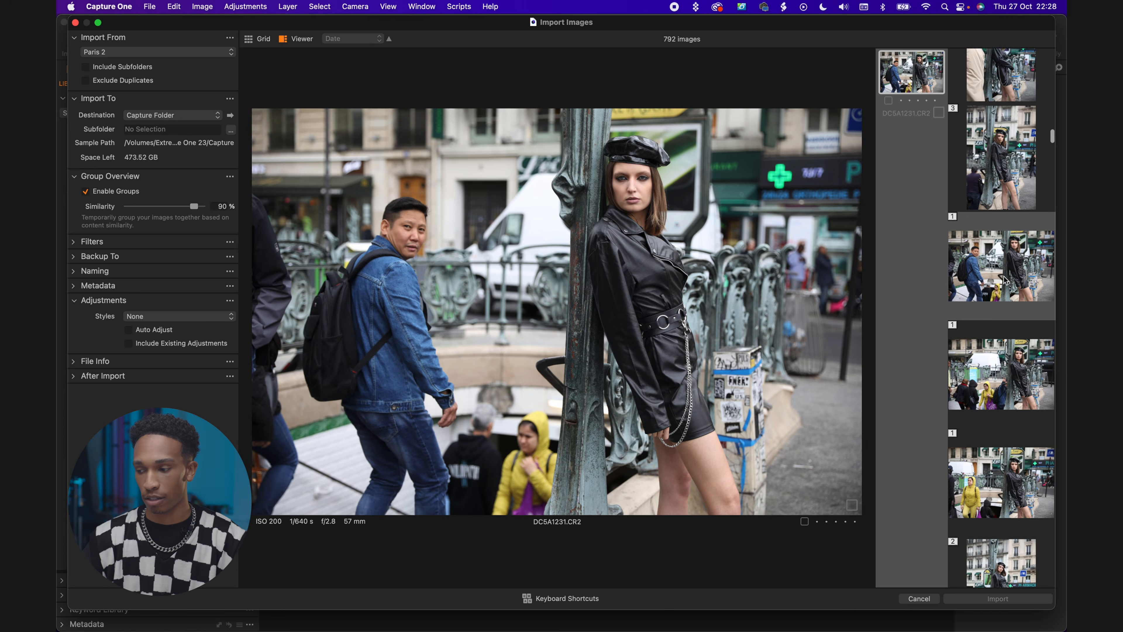
click(999, 291)
click(912, 151)
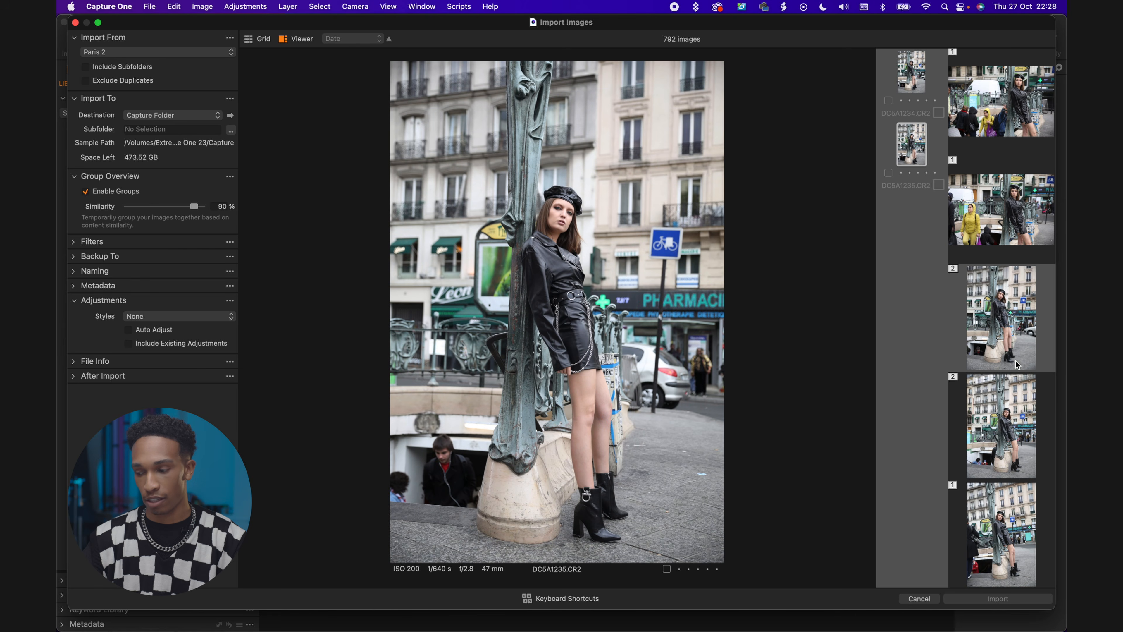
scroll(1022, 395, down, 10)
click(1001, 317)
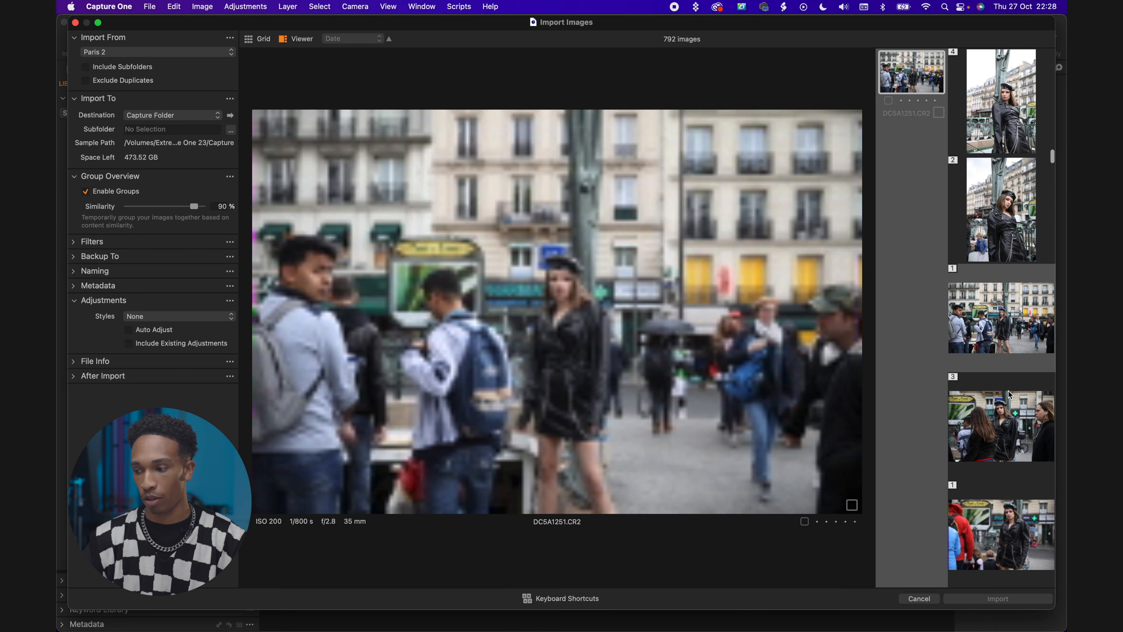
click(911, 146)
key(Right)
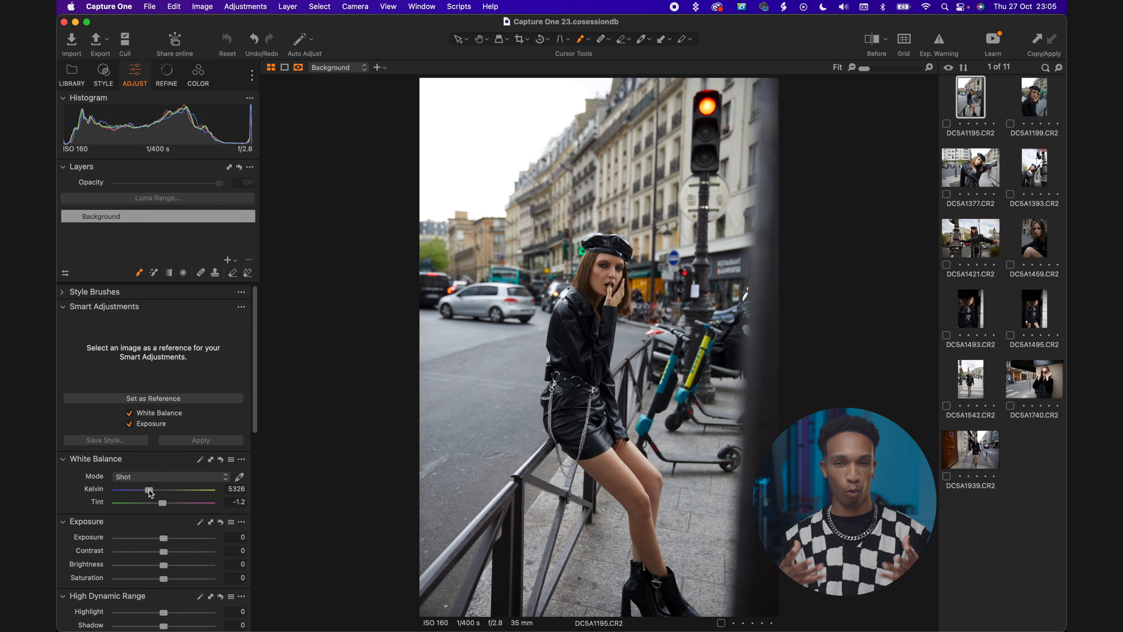
- Warm the white balance of DC5A1195.CR2 by setting its Kelvin value to 6200
drag(151, 491, 154, 492)
drag(235, 489, 260, 494)
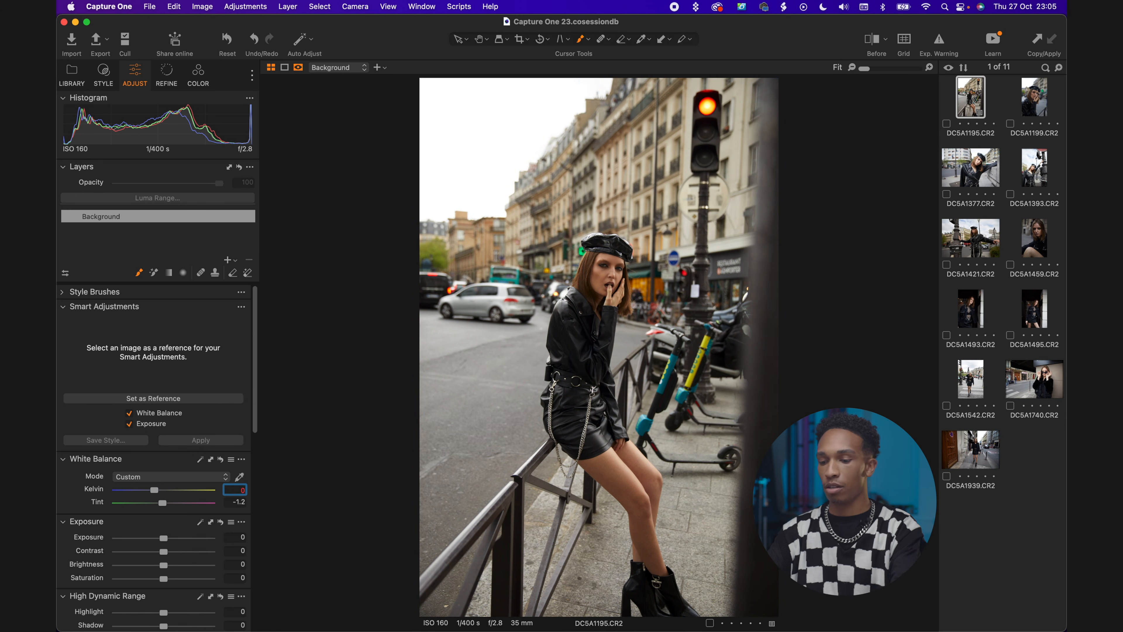
key(Return)
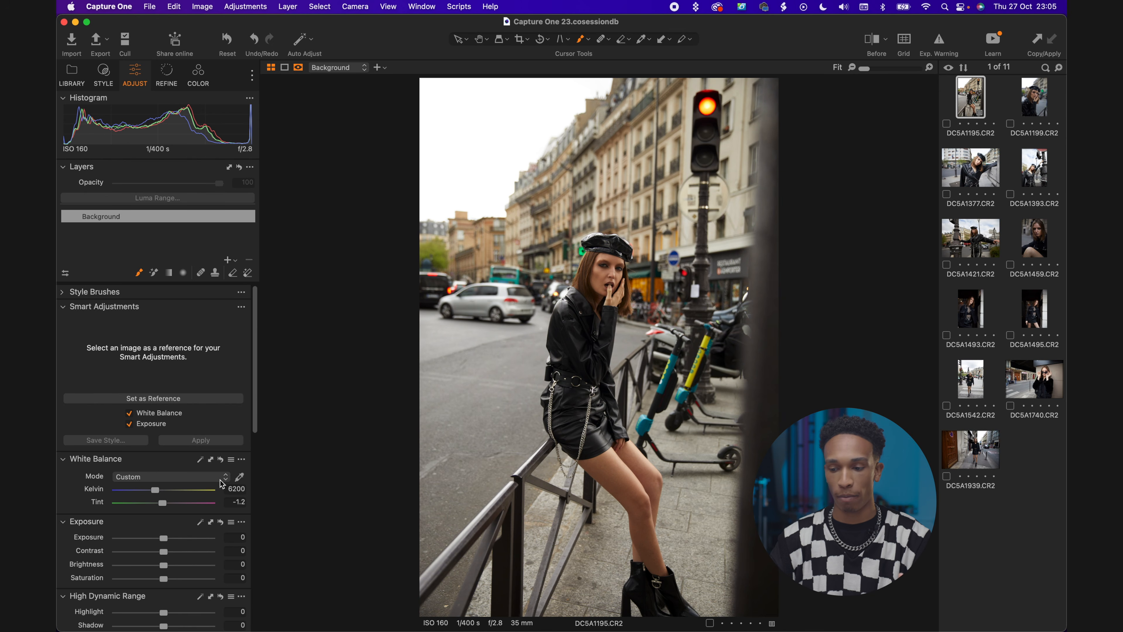
- Raise the exposure of DC5A1195.CR2 to 0.26
scroll(221, 478, down, 5)
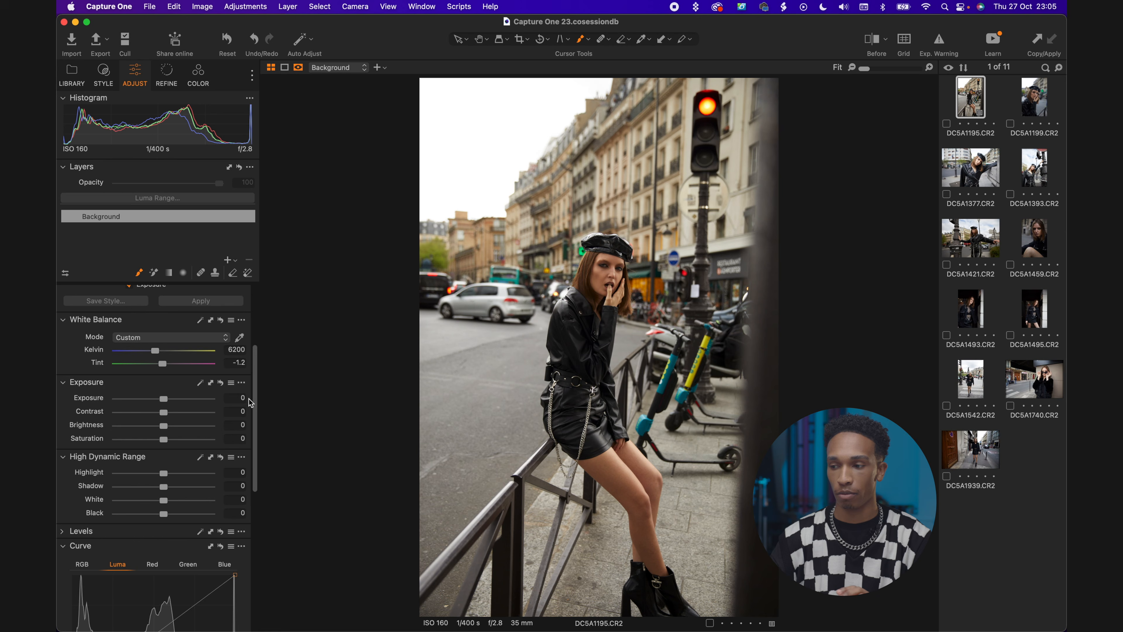
scroll(248, 398, up, 5)
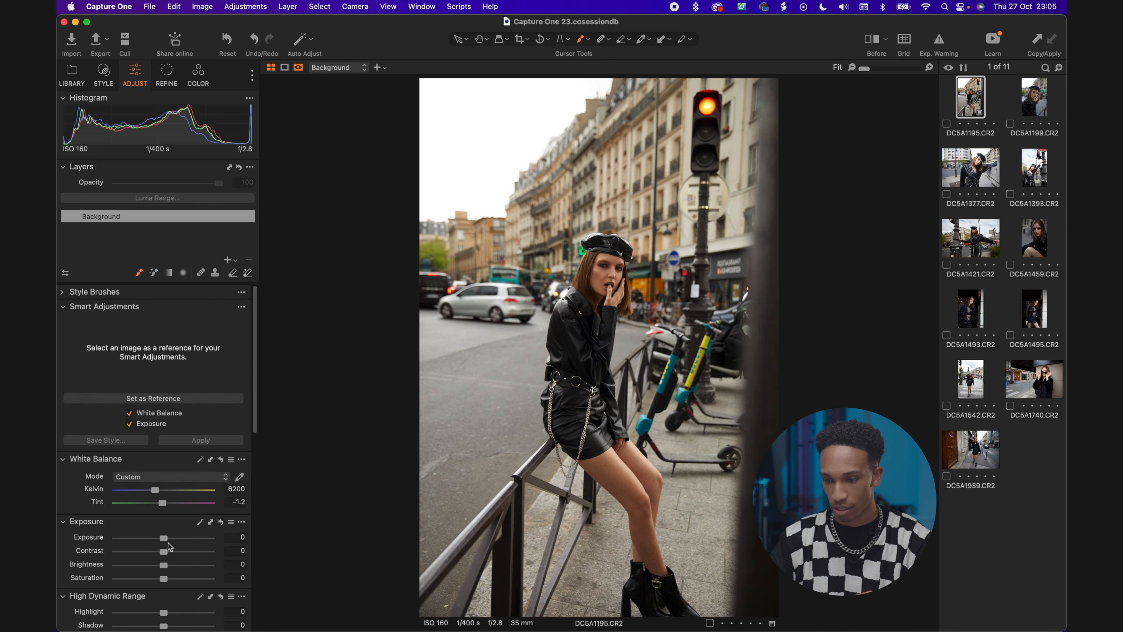
drag(166, 540, 168, 542)
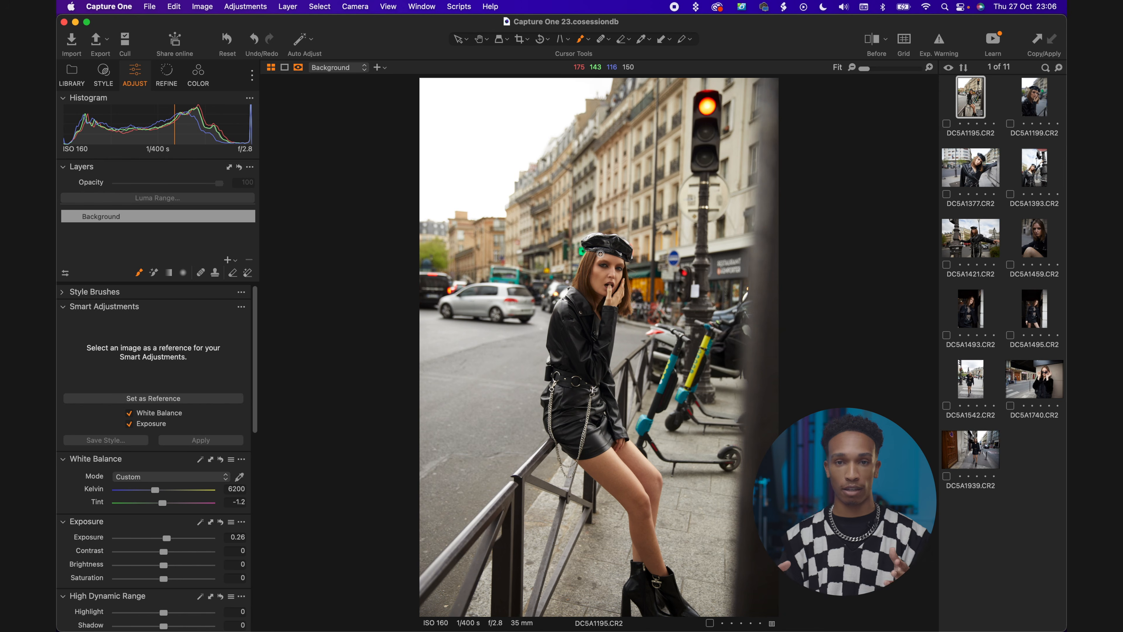
- View the unedited images in turn from DC5A1199.CR2 onward to compare their white balance and exposure
click(1038, 99)
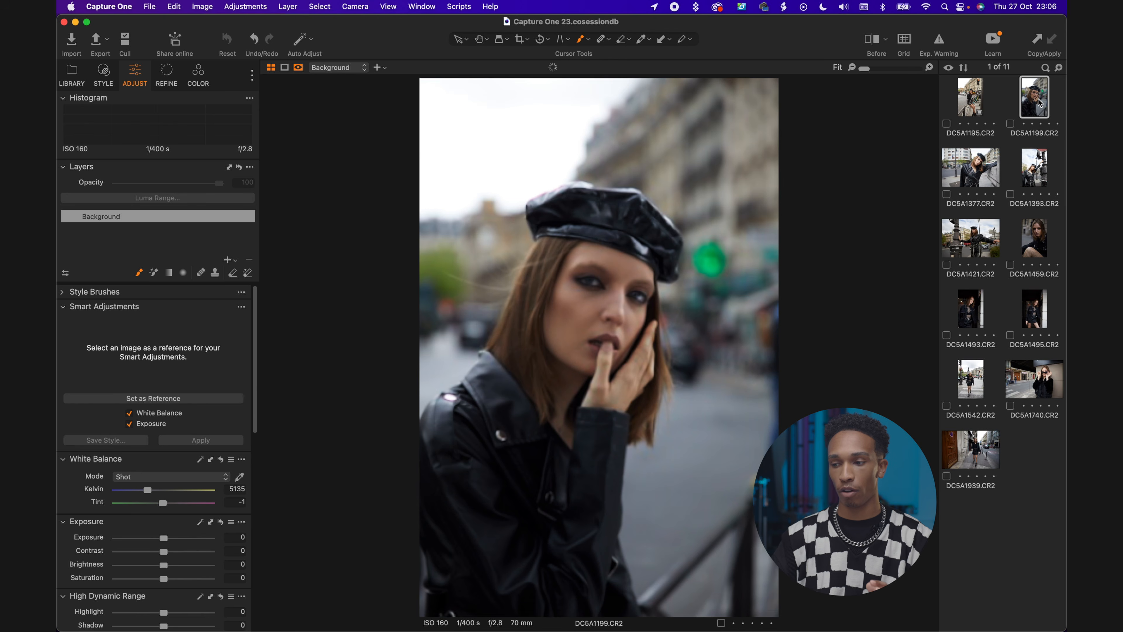
key(Right)
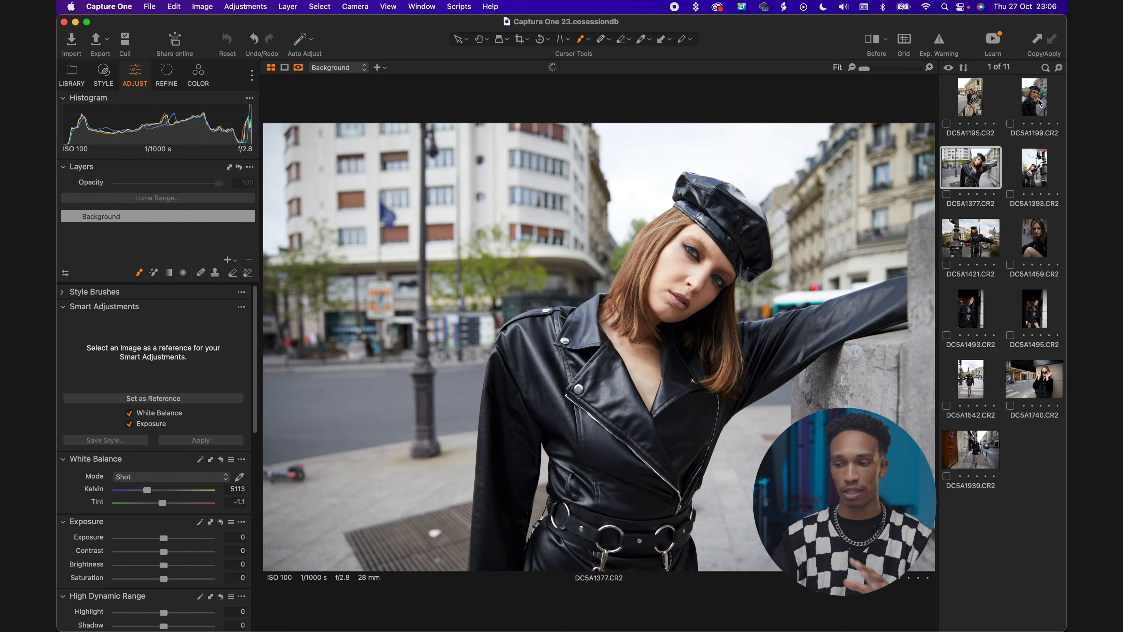
key(Right)
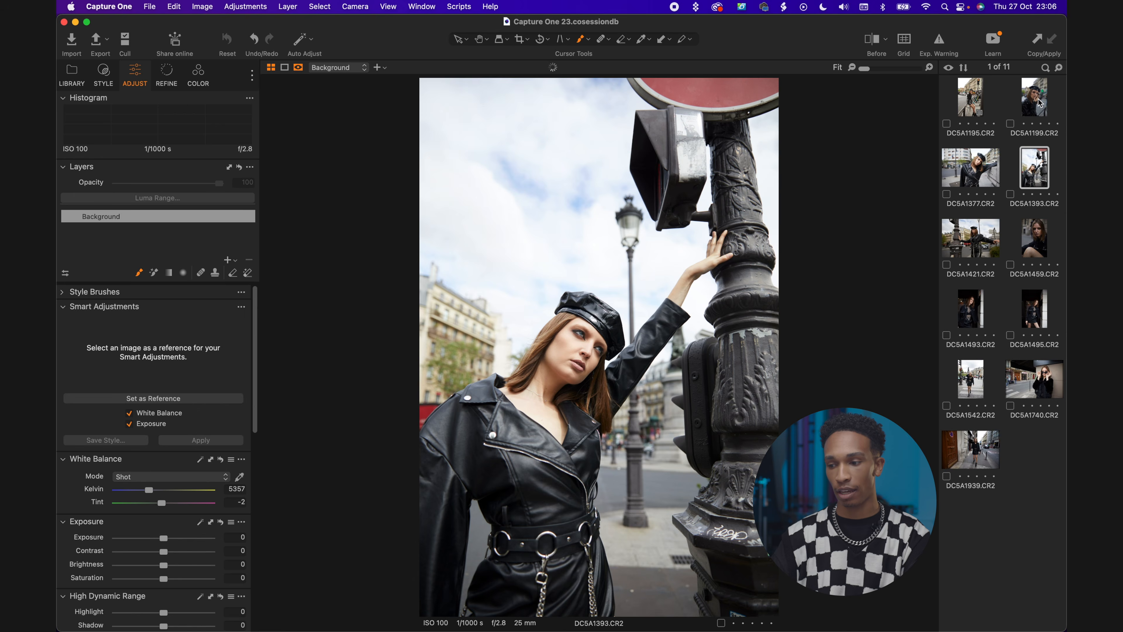
key(Right)
key(Right)
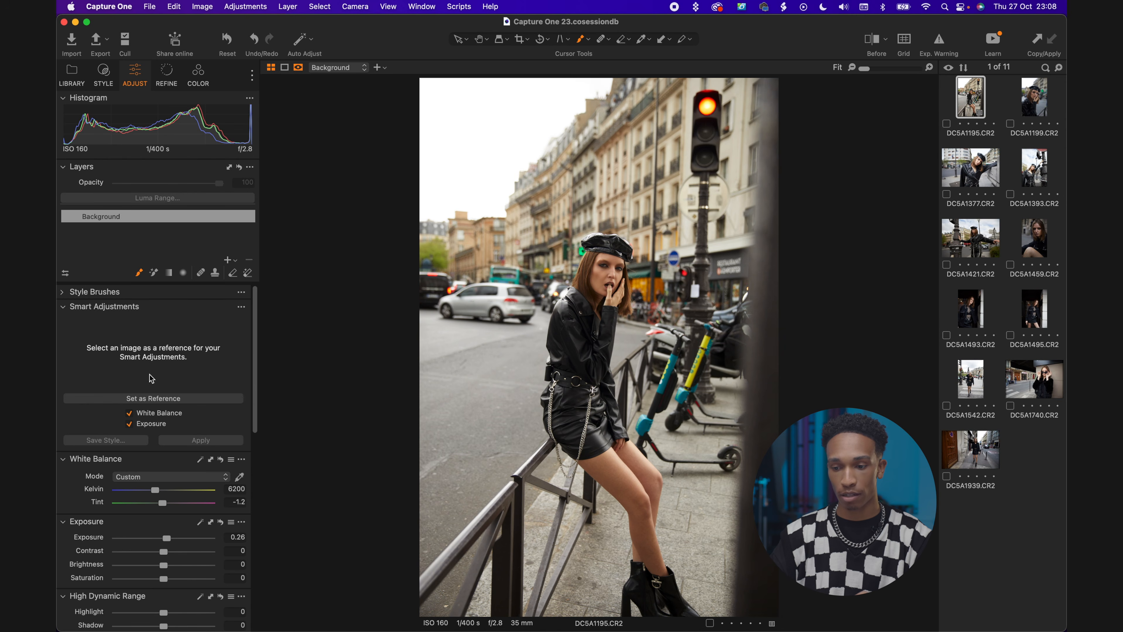
- Set DC5A1195.CR2 as the Smart Adjustments reference and apply its white balance and exposure to all the other images
click(162, 403)
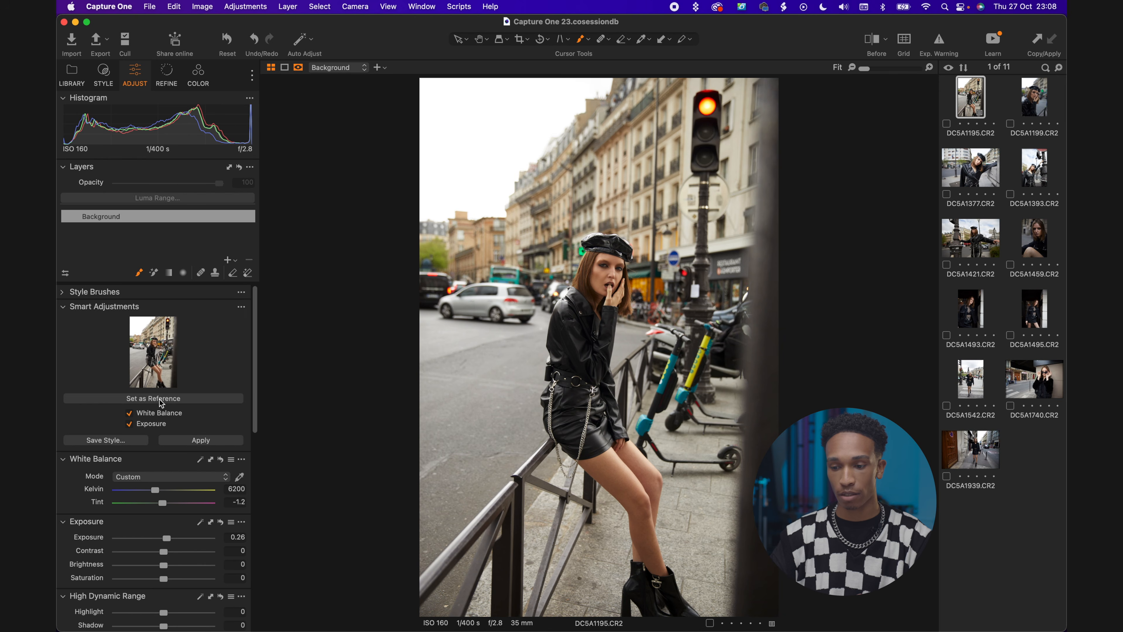
click(1037, 101)
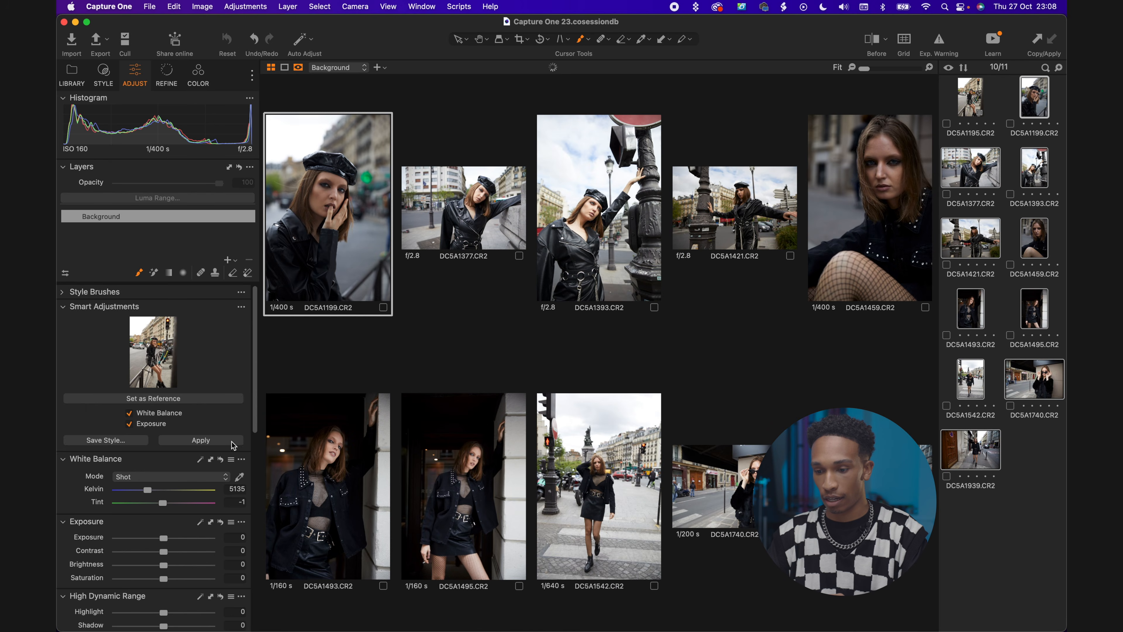
click(224, 442)
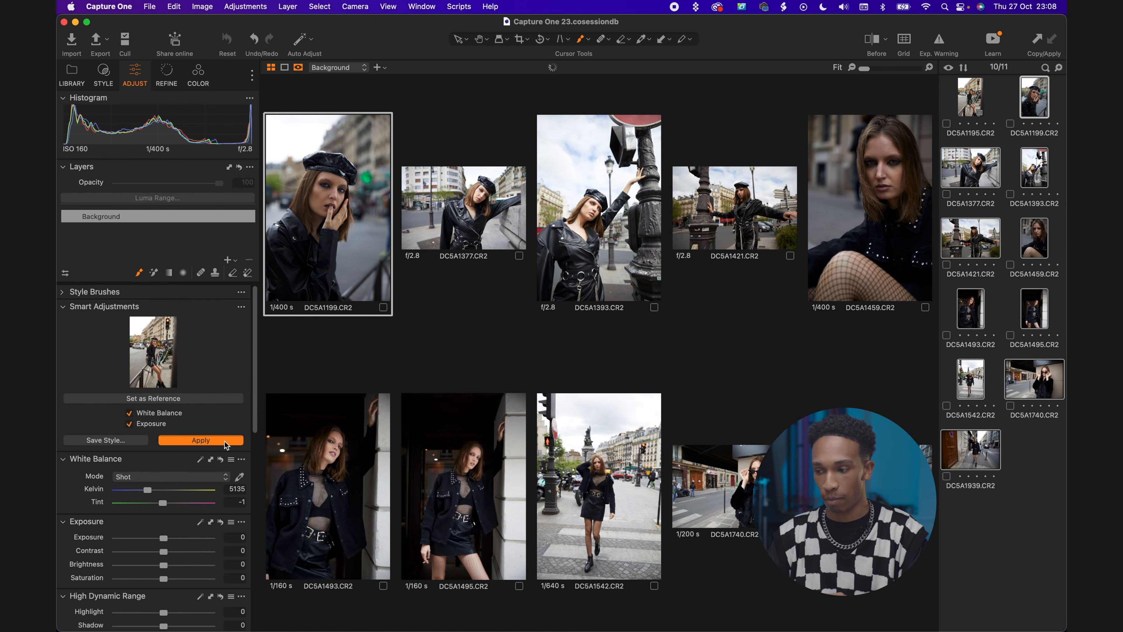
- Review the adjusted images, including DC5A1377.CR2 and DC5A1459.CR2, and compare DC5A1459.CR2 with its unedited version
click(971, 167)
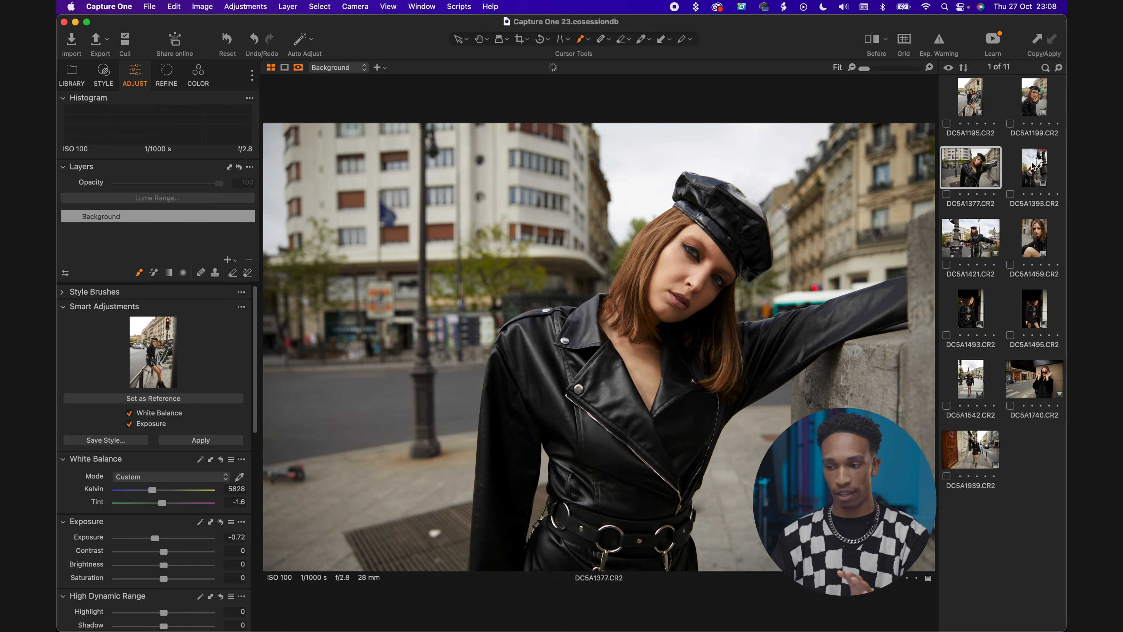
click(1032, 166)
key(Down)
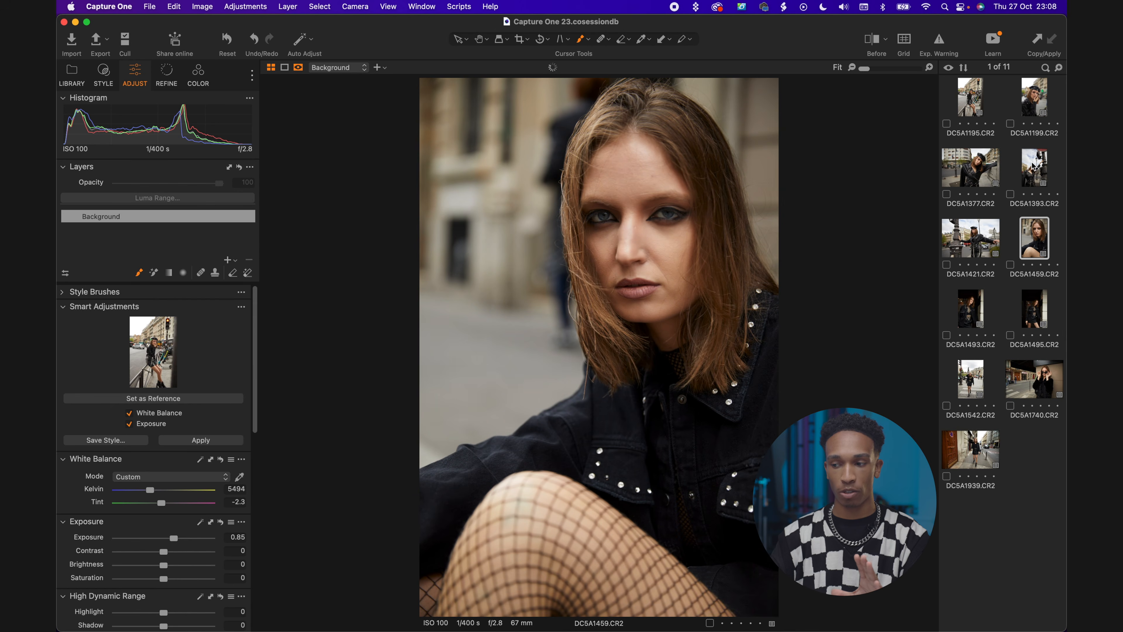
click(875, 40)
click(874, 43)
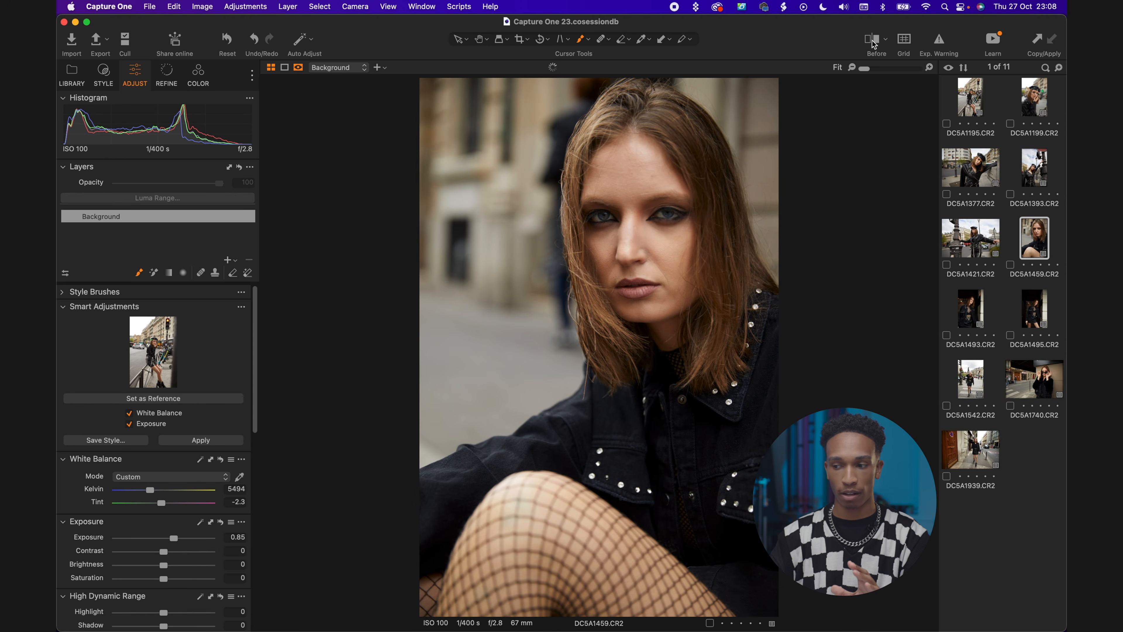
key(Down)
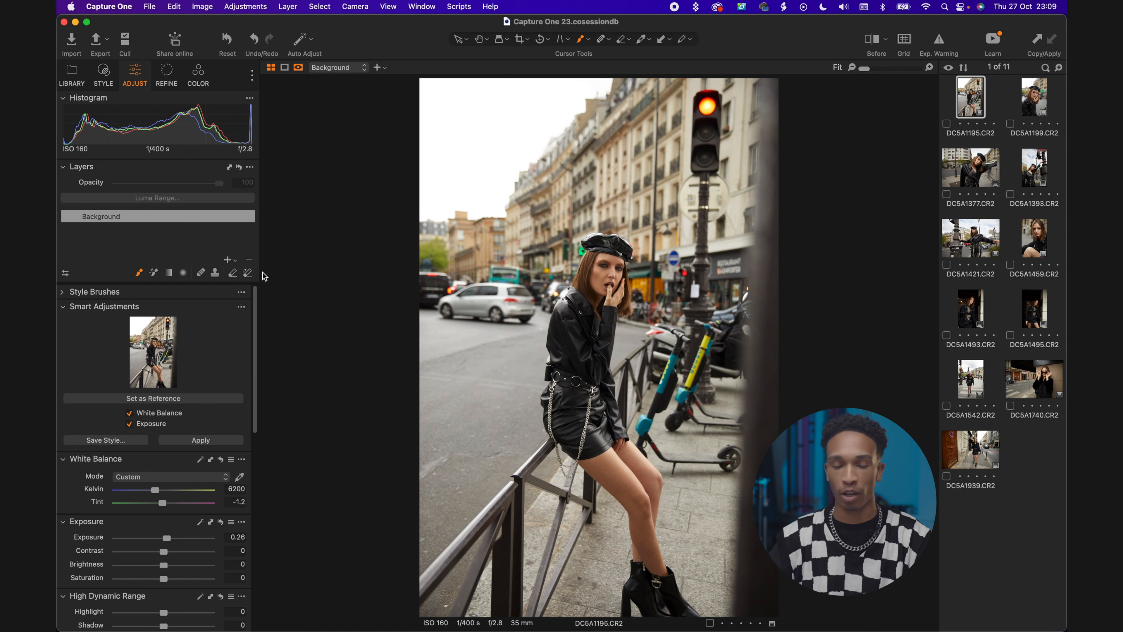
- Reduce the saturation of DC5A1195.CR2 to -30 in the Exposure adjustments
scroll(196, 554, down, 3)
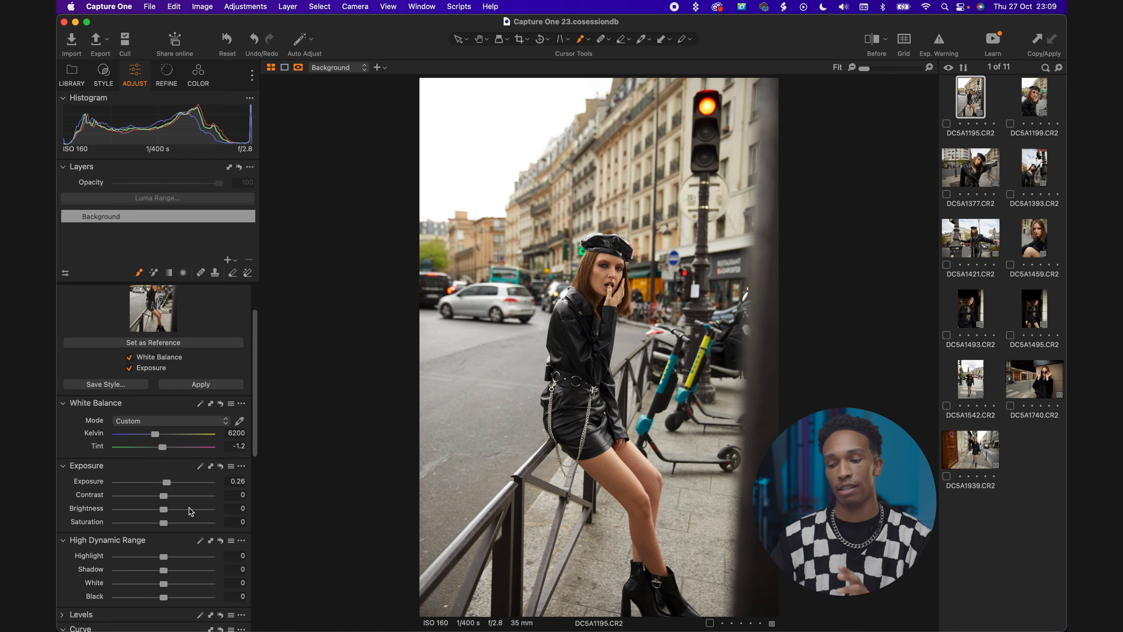
drag(165, 523, 160, 527)
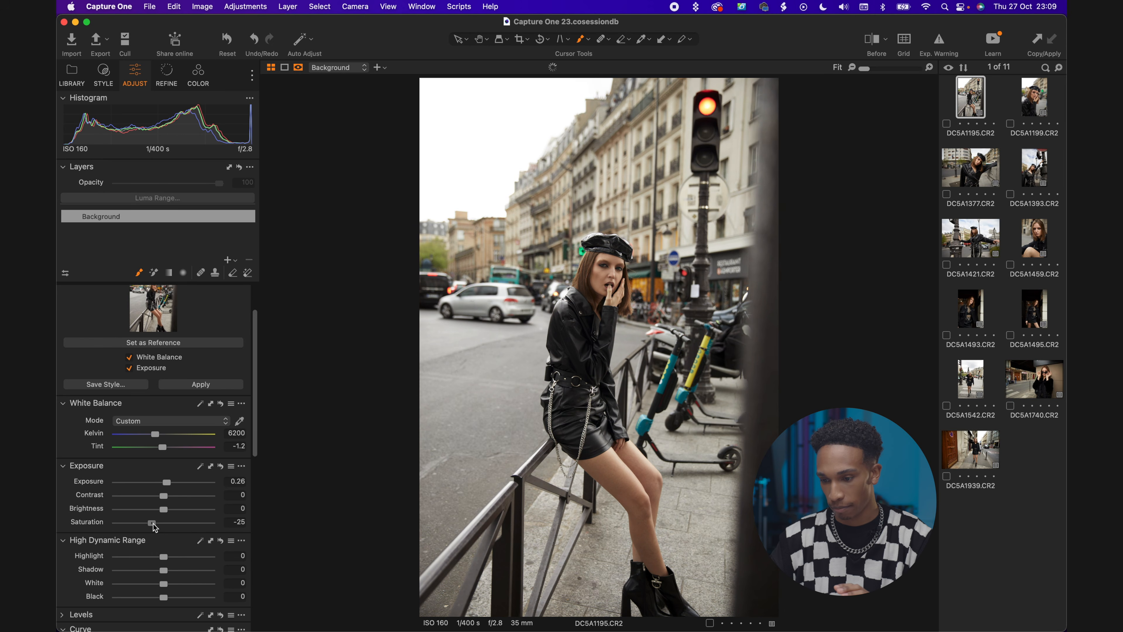
drag(153, 527, 153, 527)
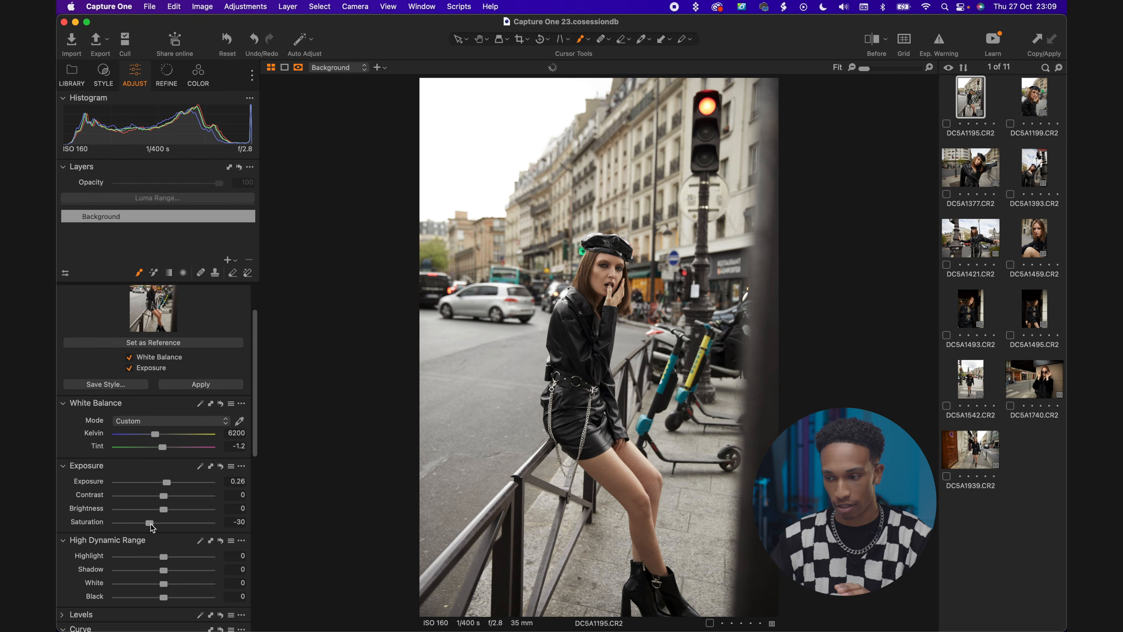
- On the Luma curve, lift the black point to an output of about 3, add a shadow point at input 44, output 41, and raise a midtone point
scroll(151, 509, down, 5)
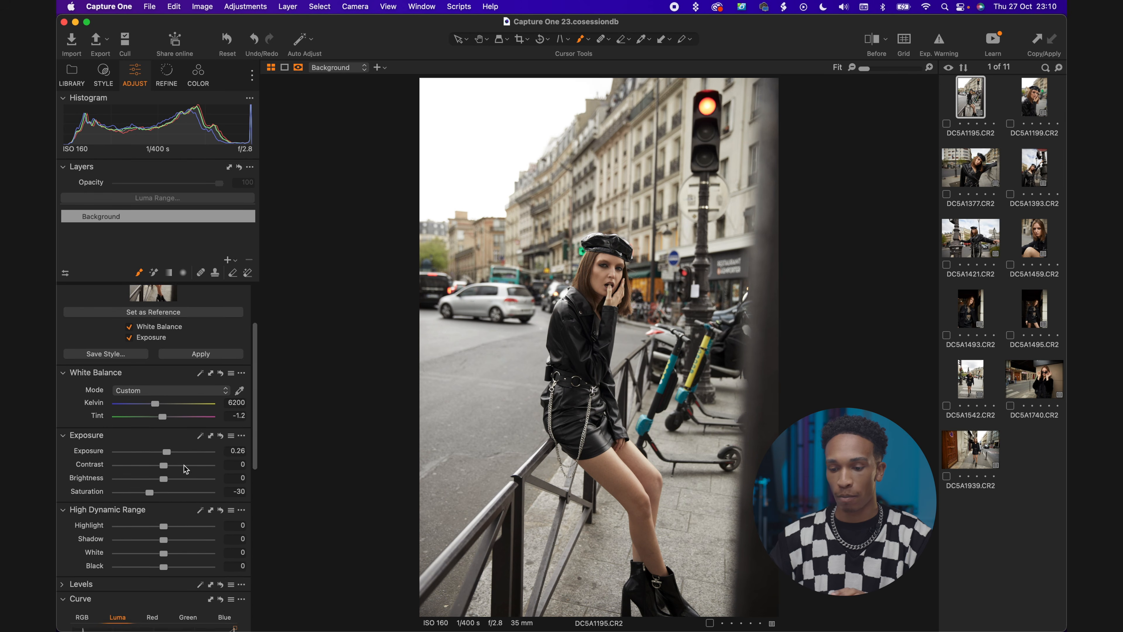
scroll(157, 422, down, 2)
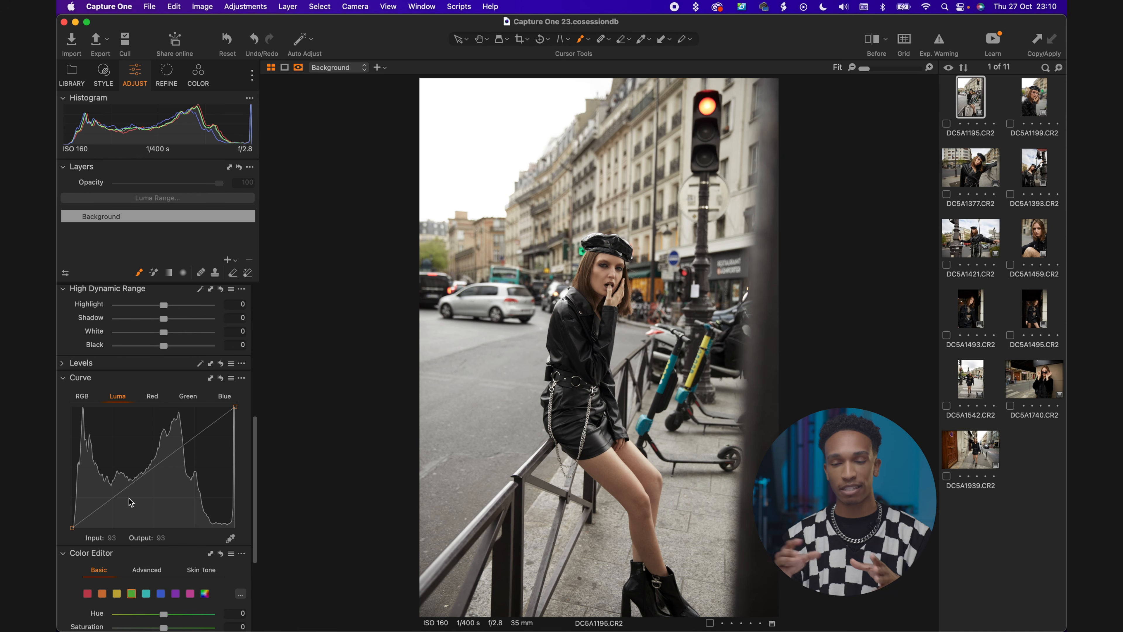
scroll(73, 533, up, 1)
drag(72, 546, 72, 544)
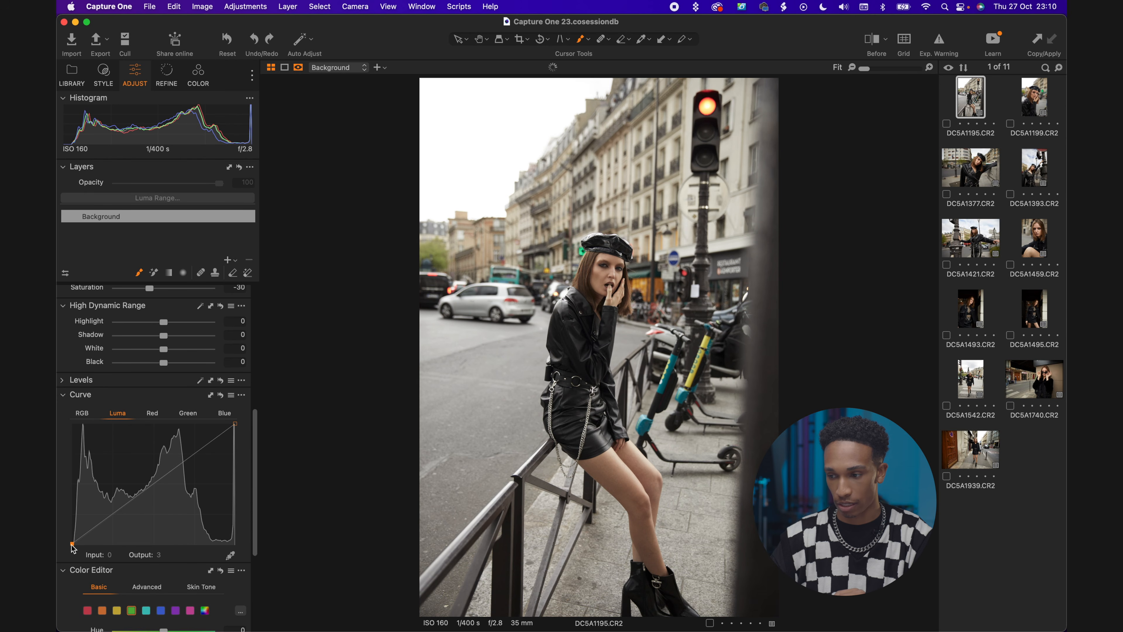
drag(103, 527, 100, 527)
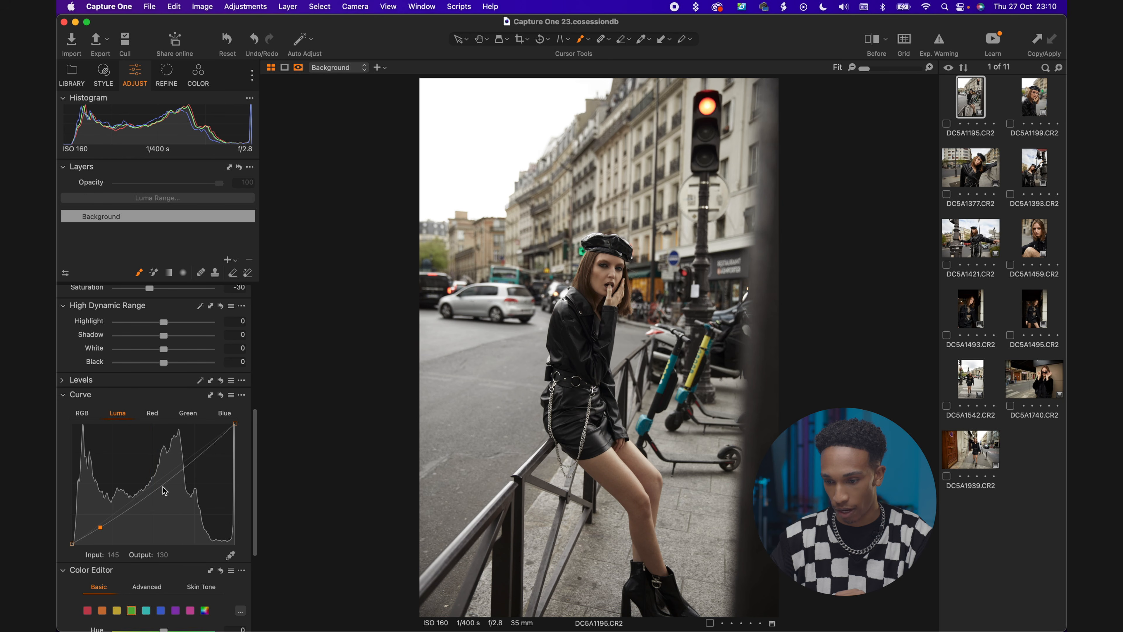
drag(162, 481, 160, 476)
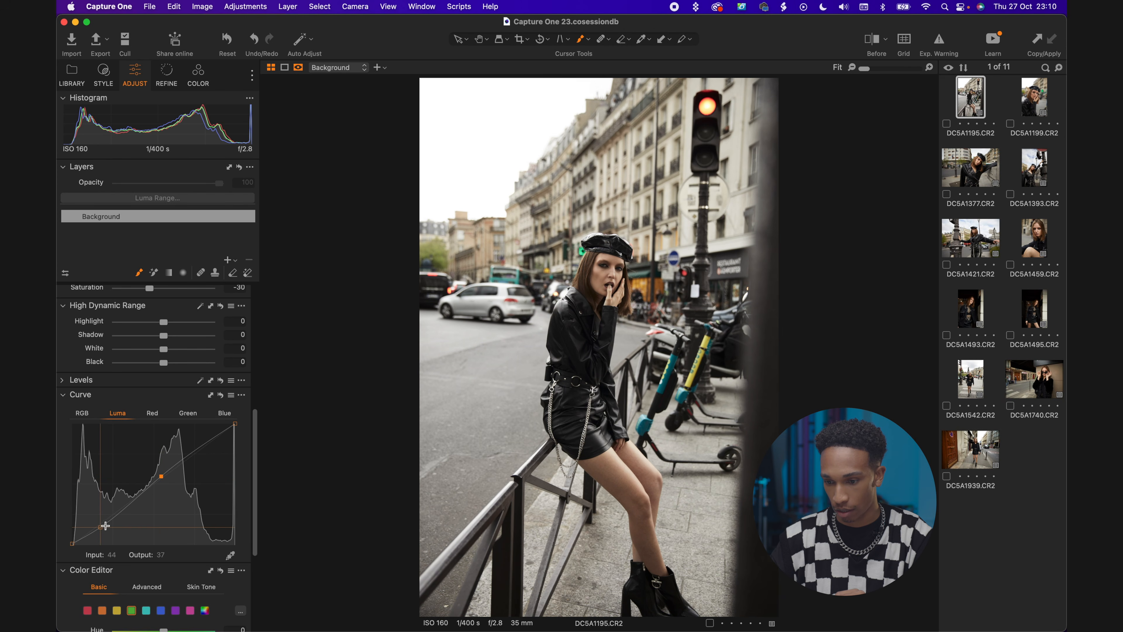
drag(101, 526, 101, 525)
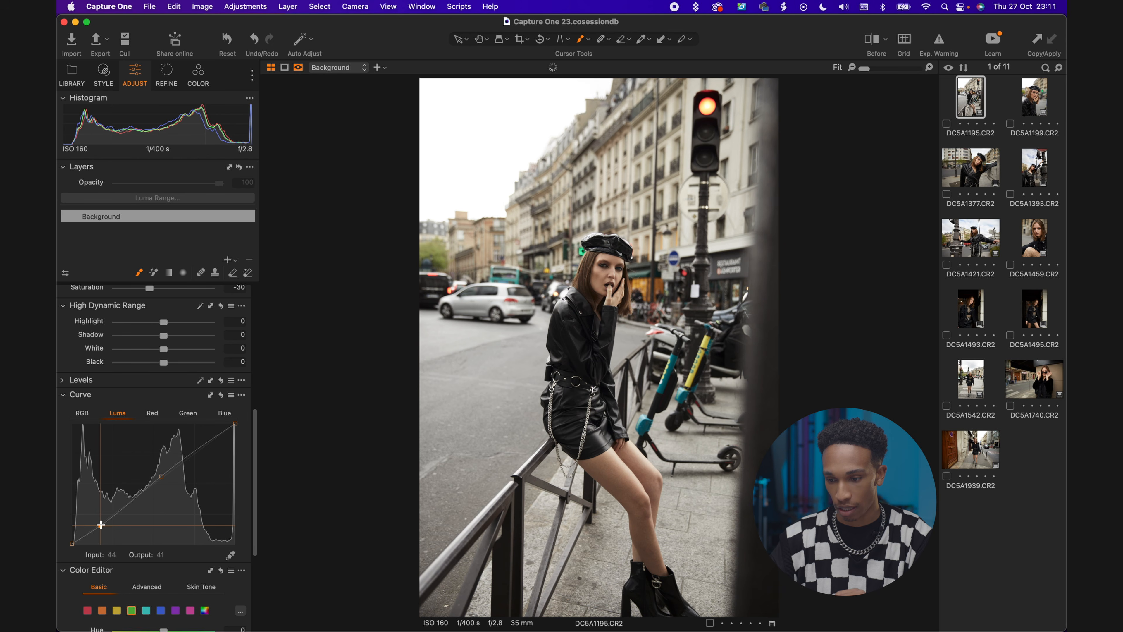
- Lower the Luma curve's white point to an output of 226 and shift the midtone point slightly towards the highlights
drag(237, 425, 240, 439)
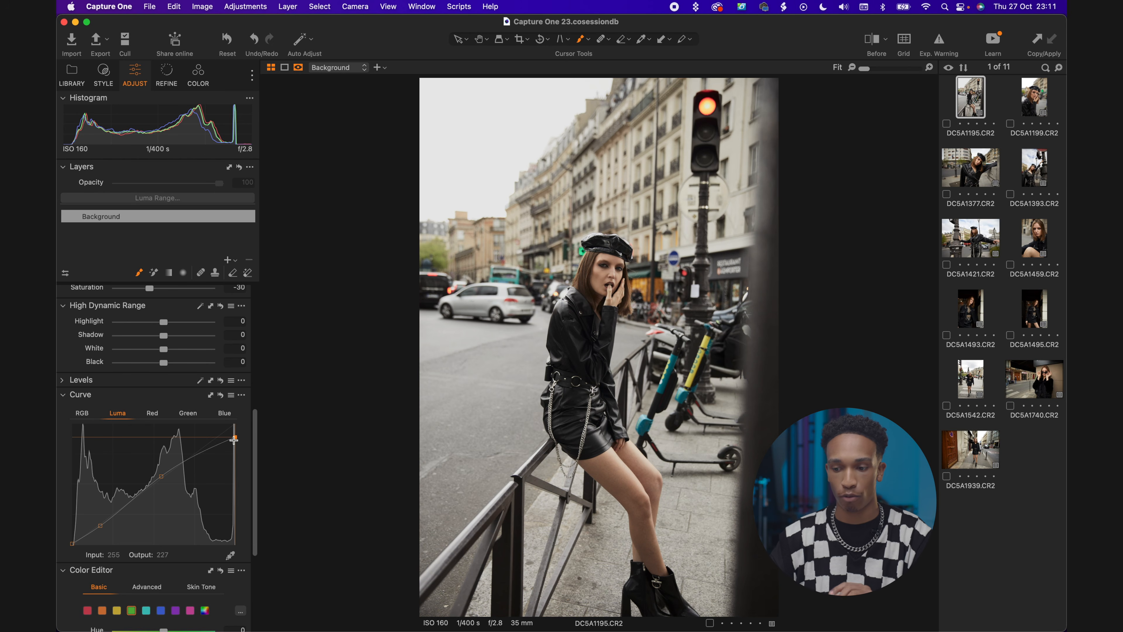
drag(236, 438, 238, 440)
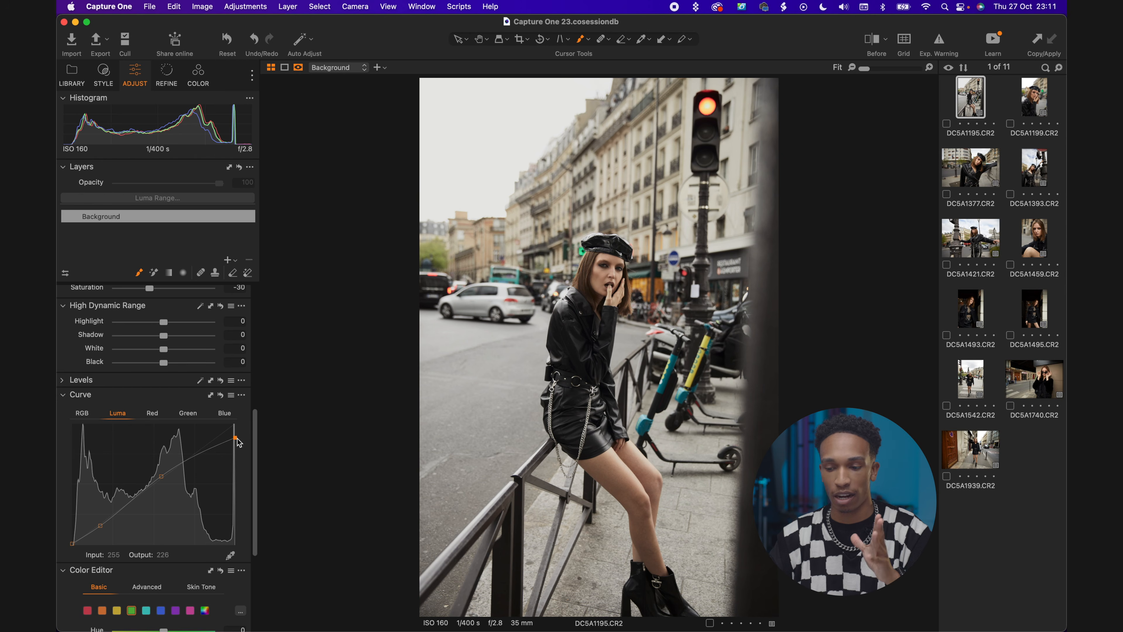
drag(161, 476, 163, 476)
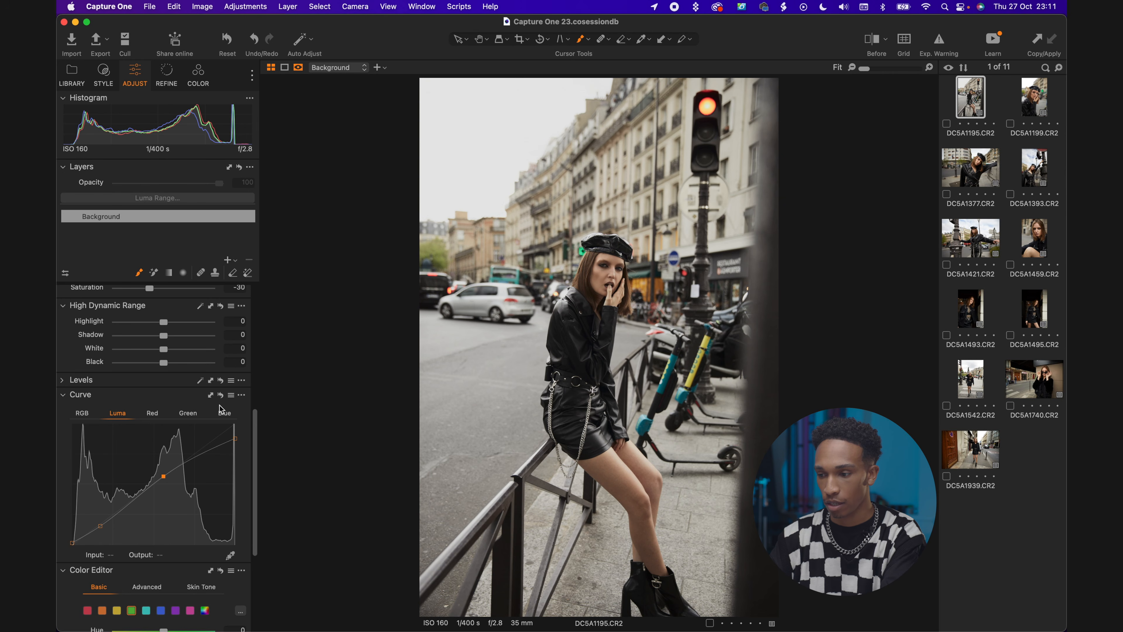
- Compare the image with and without the Luma curve, and lower the High Dynamic Range highlights to -40
click(221, 395)
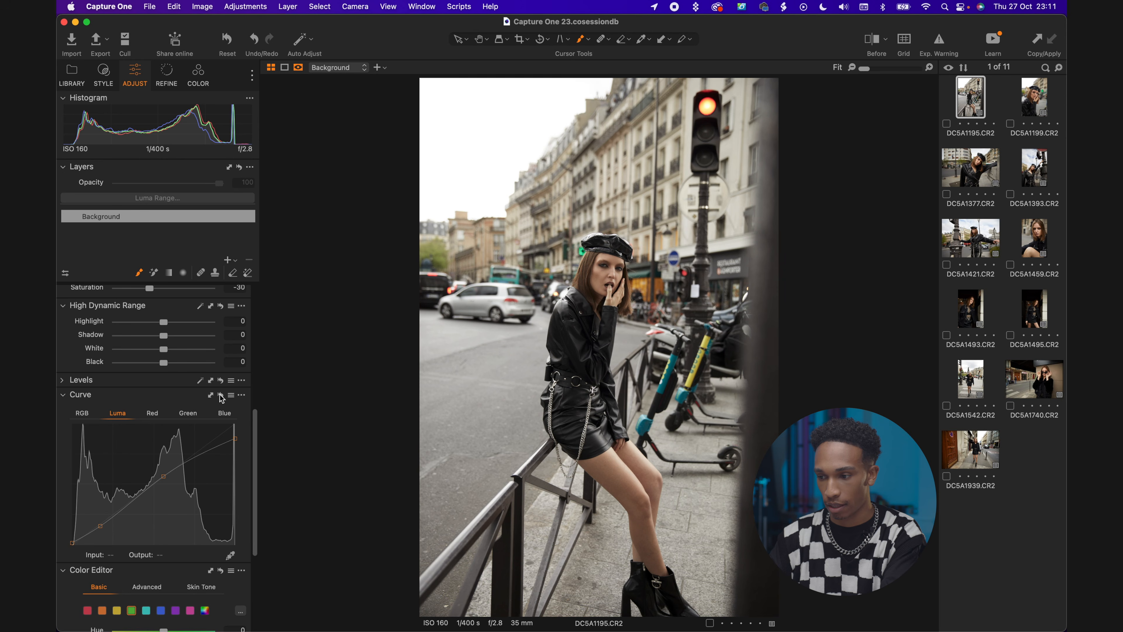
alt+click(220, 395)
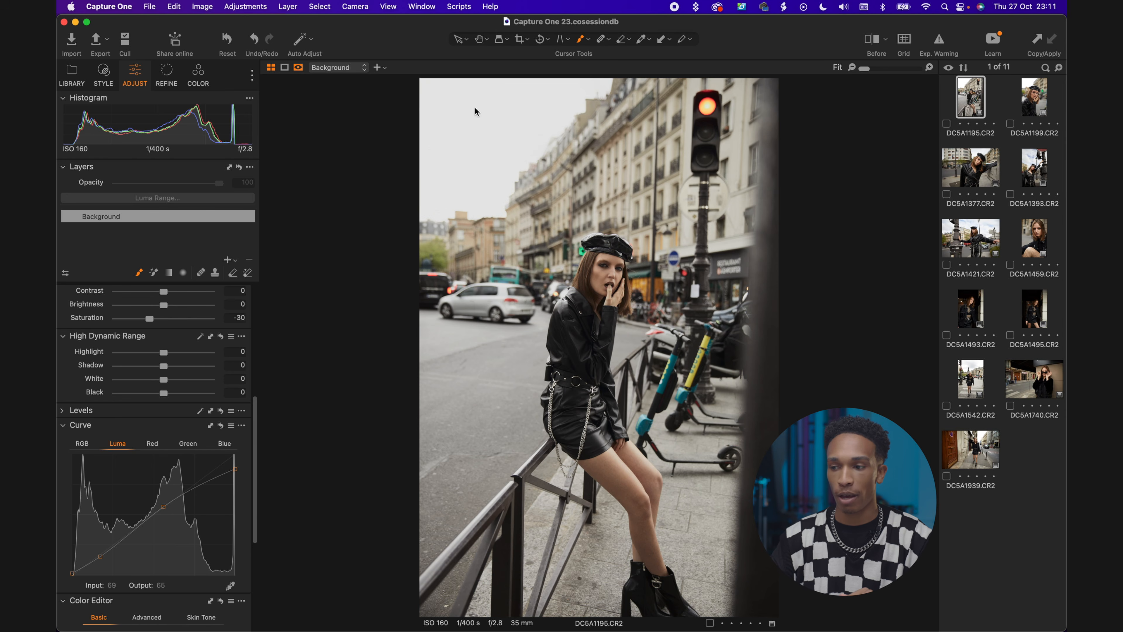
drag(163, 353, 147, 358)
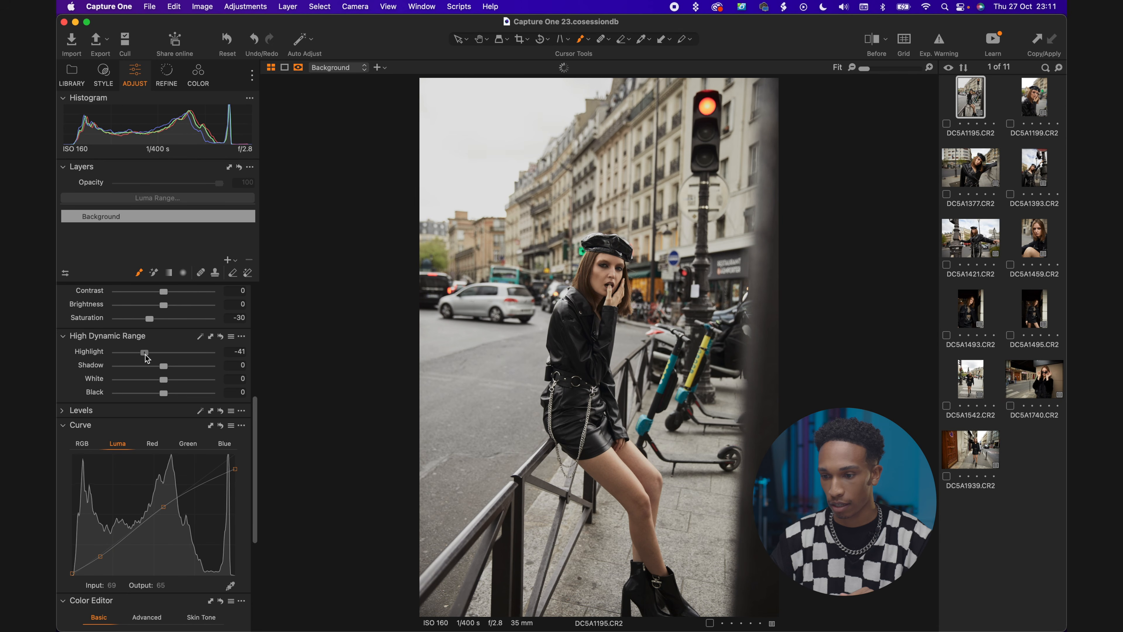
- Soften the image by setting Clarity to -30 with the Natural method, and check its effect on the model's face
scroll(153, 359, down, 5)
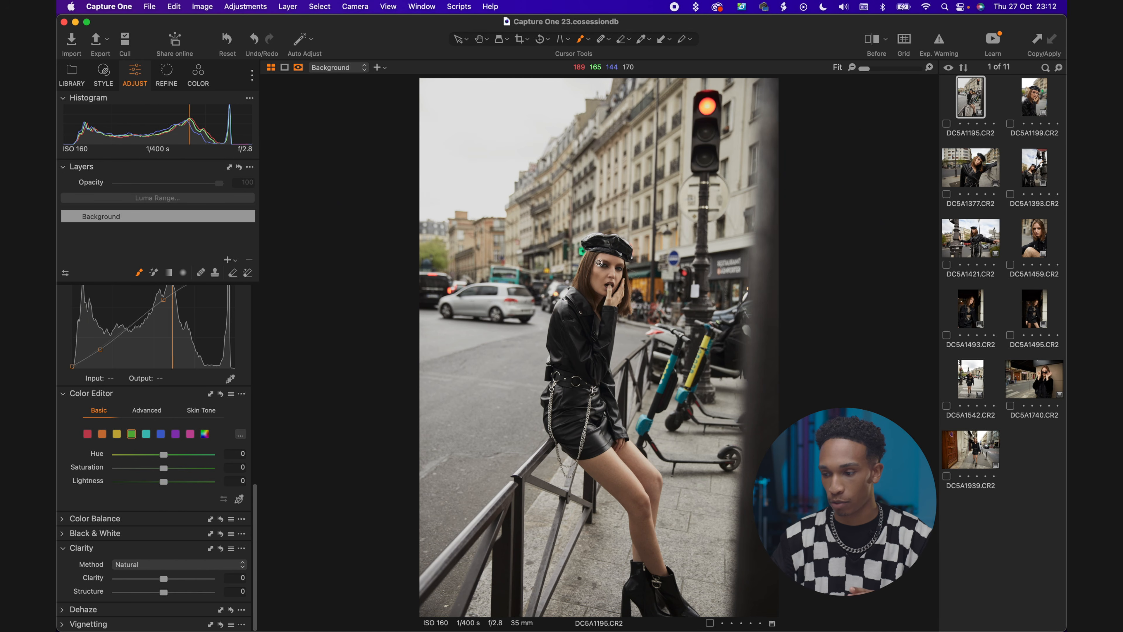
key(z)
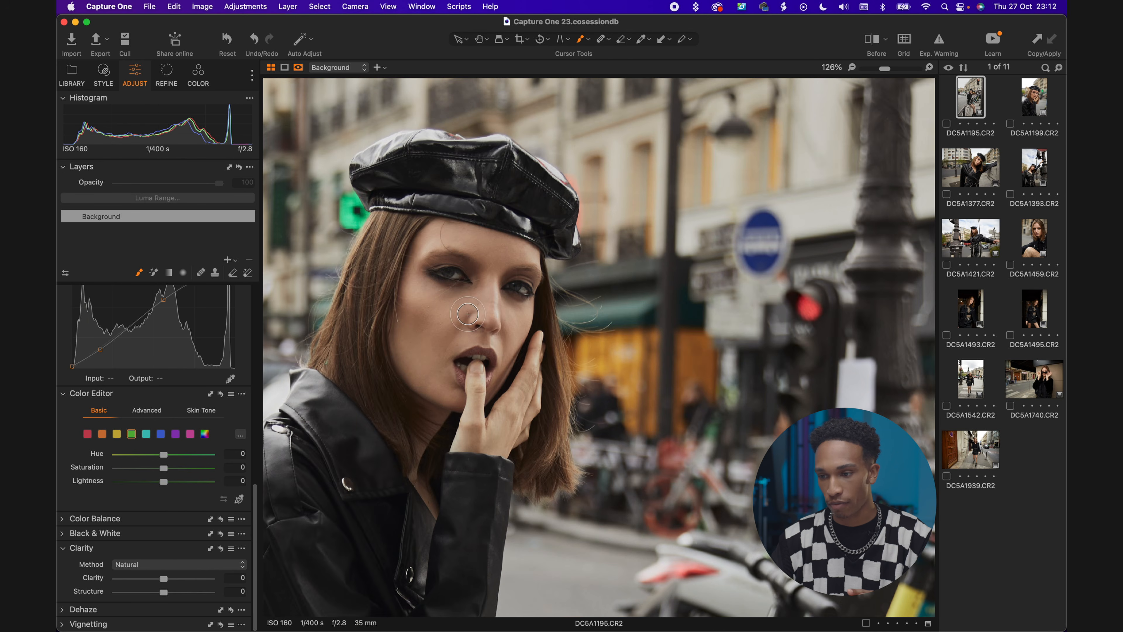
scroll(420, 252, up, 2)
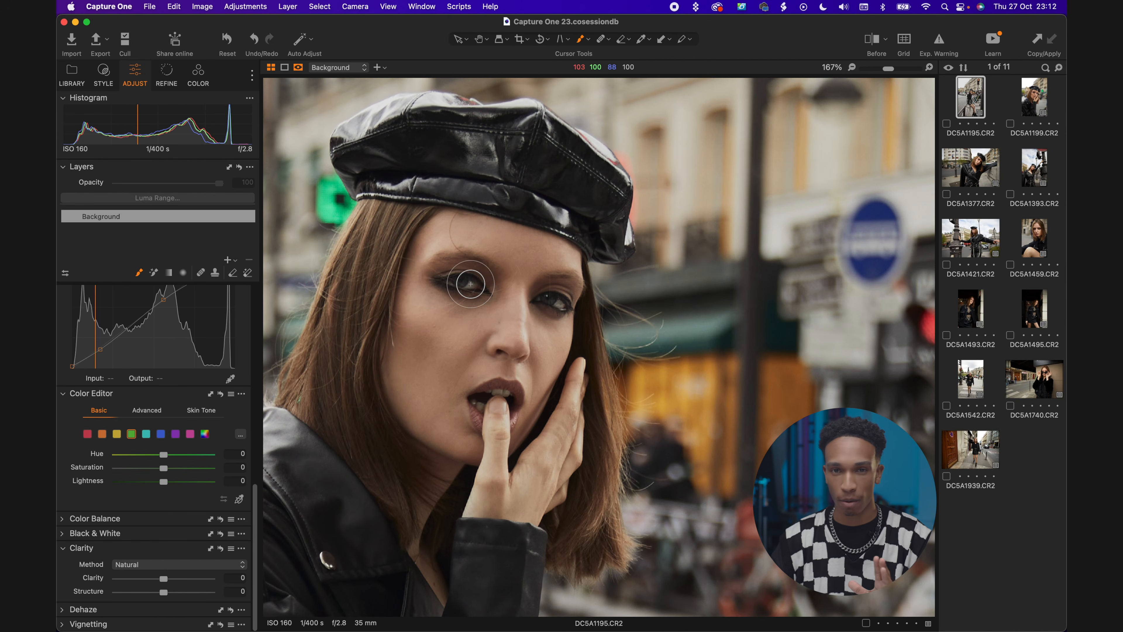
scroll(471, 284, down, 3)
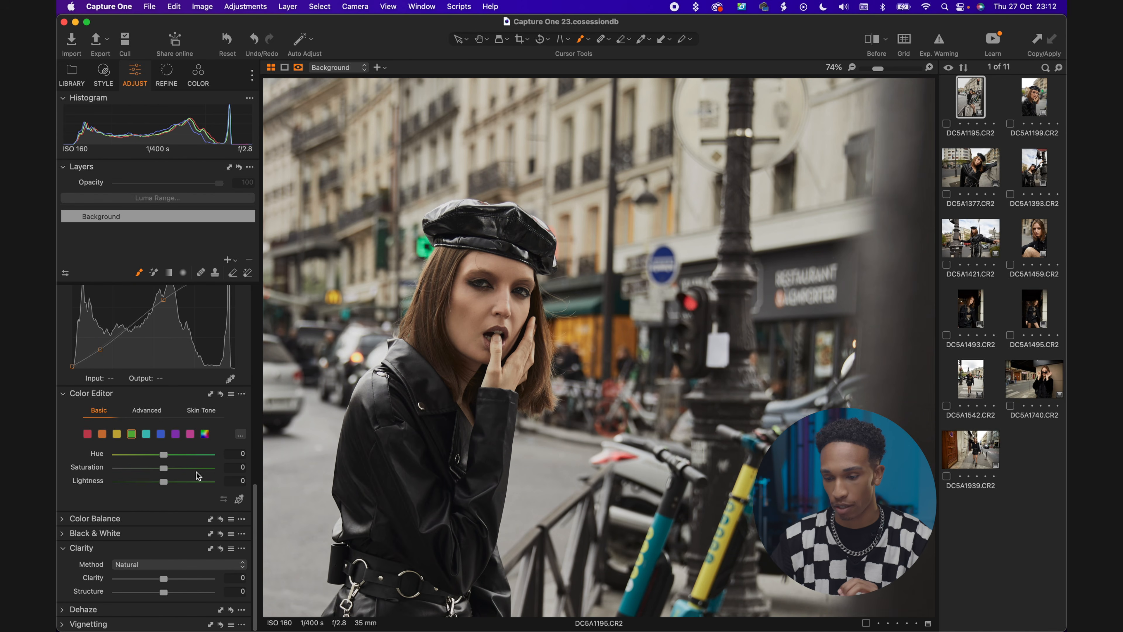
drag(165, 581, 152, 582)
scroll(429, 307, up, 5)
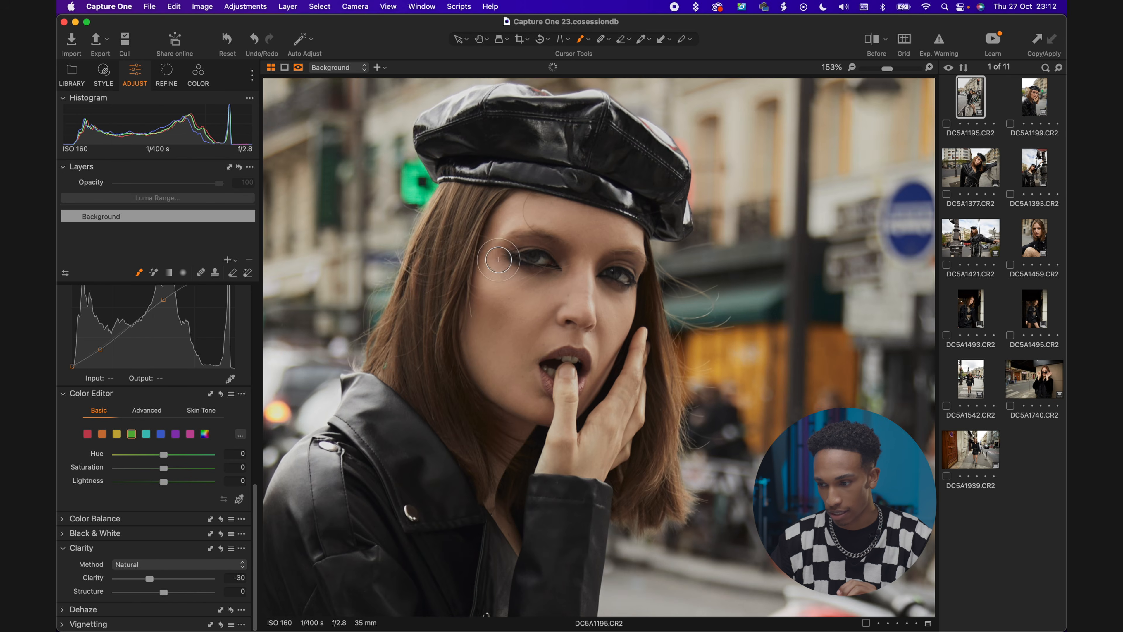
scroll(336, 427, up, 3)
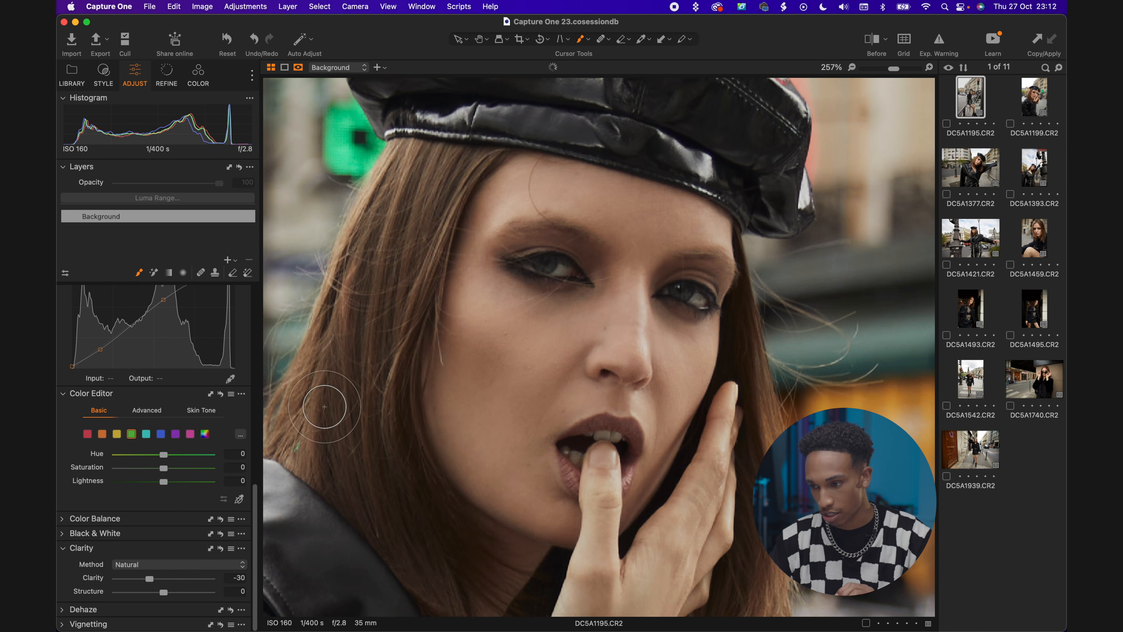
click(219, 549)
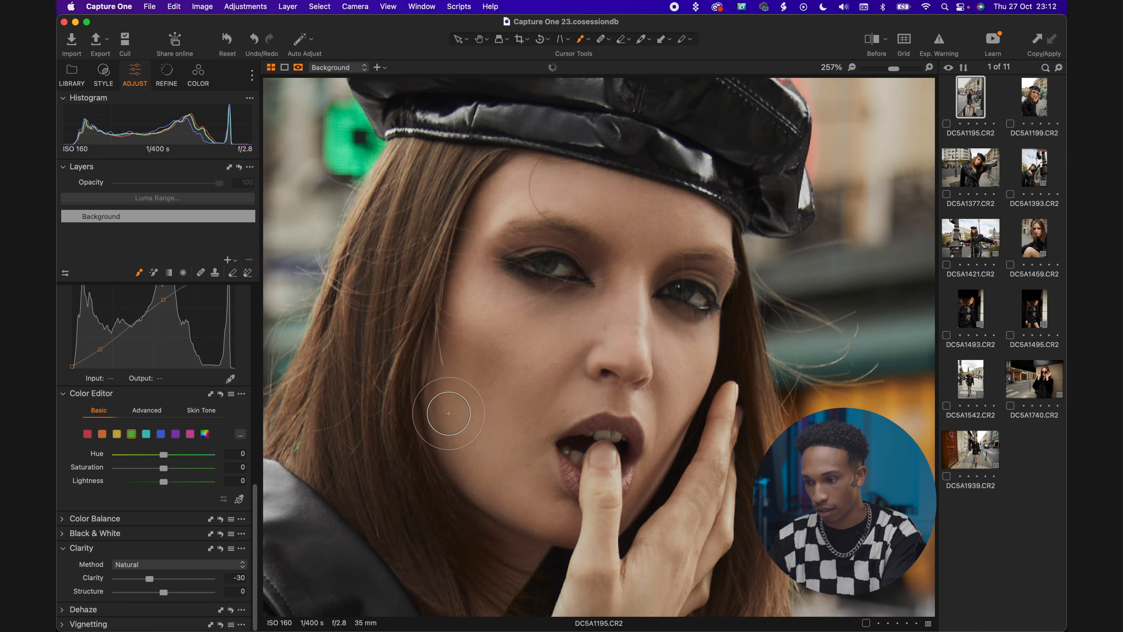
scroll(495, 407, down, 5)
scroll(495, 407, down, 3)
scroll(145, 329, up, 5)
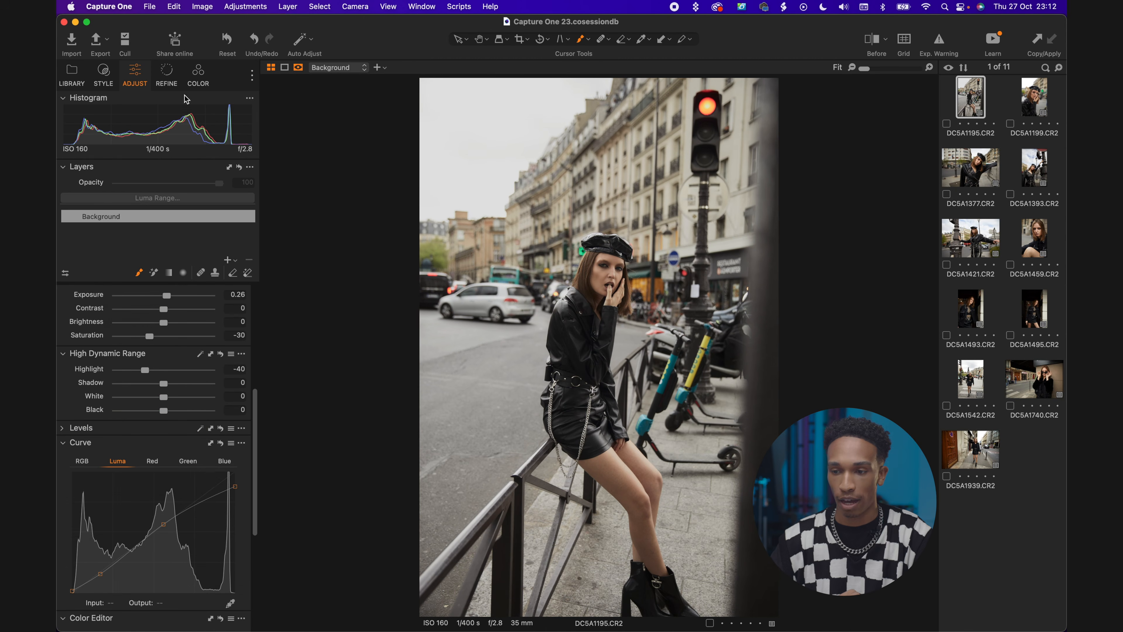
- Add Fine Grain film grain to the image with an impact of 50, checking it on the model's face
click(172, 79)
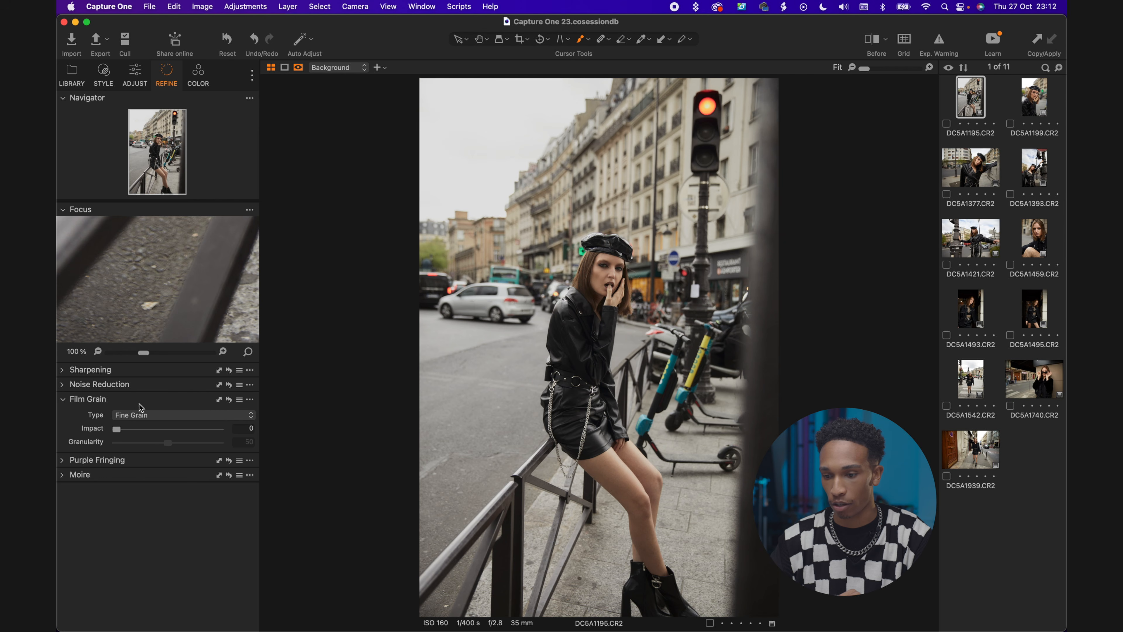
drag(116, 429, 158, 431)
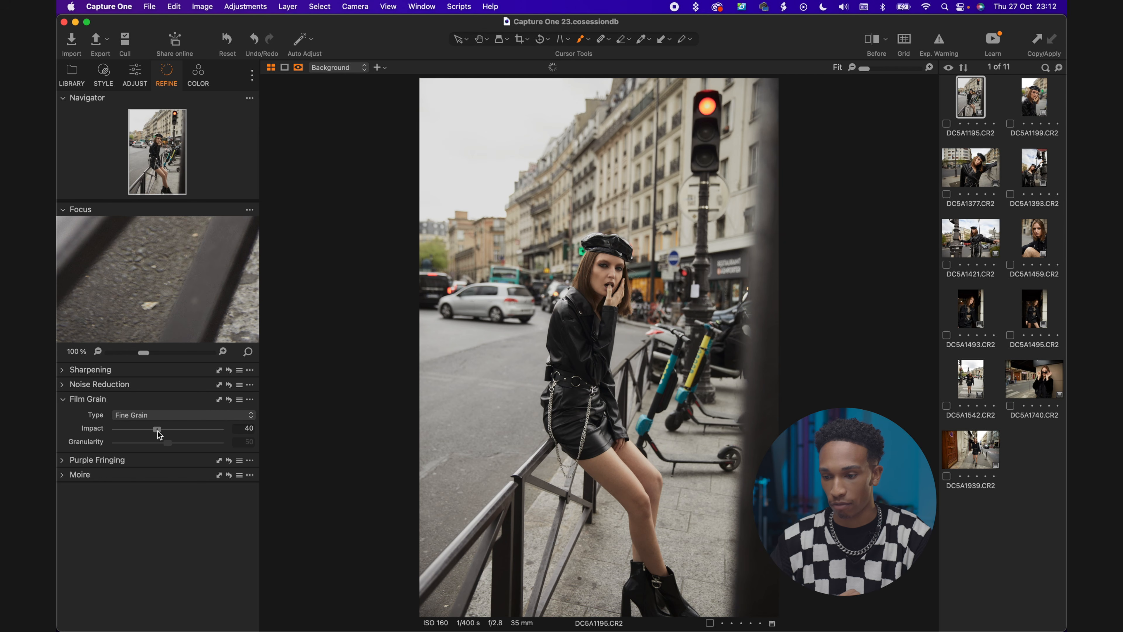
scroll(627, 265, up, 10)
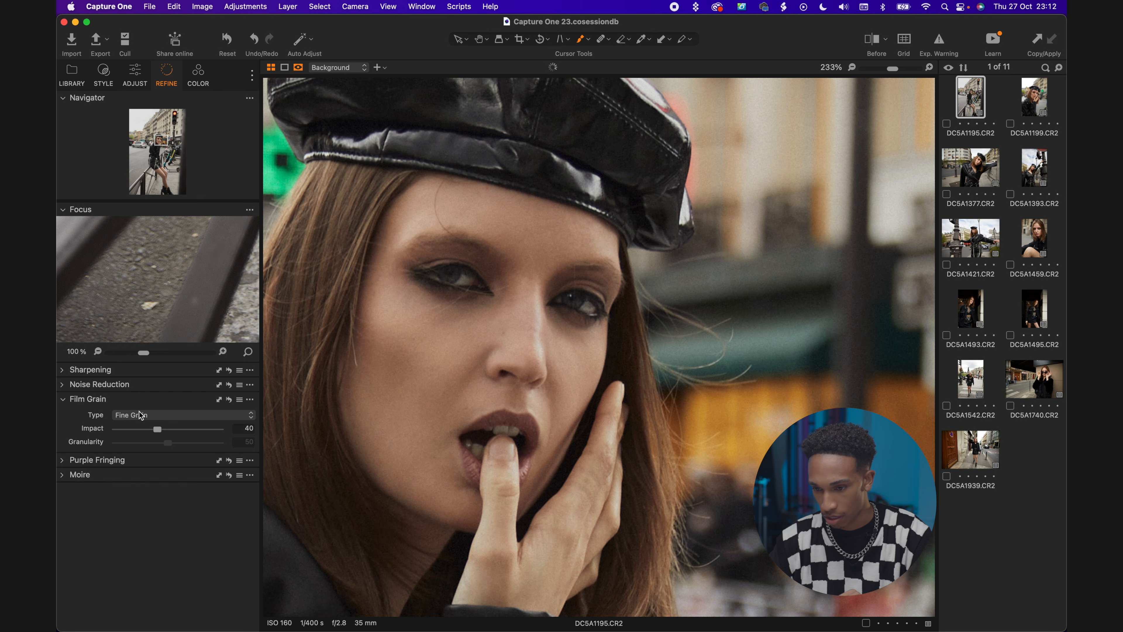
drag(165, 428, 168, 429)
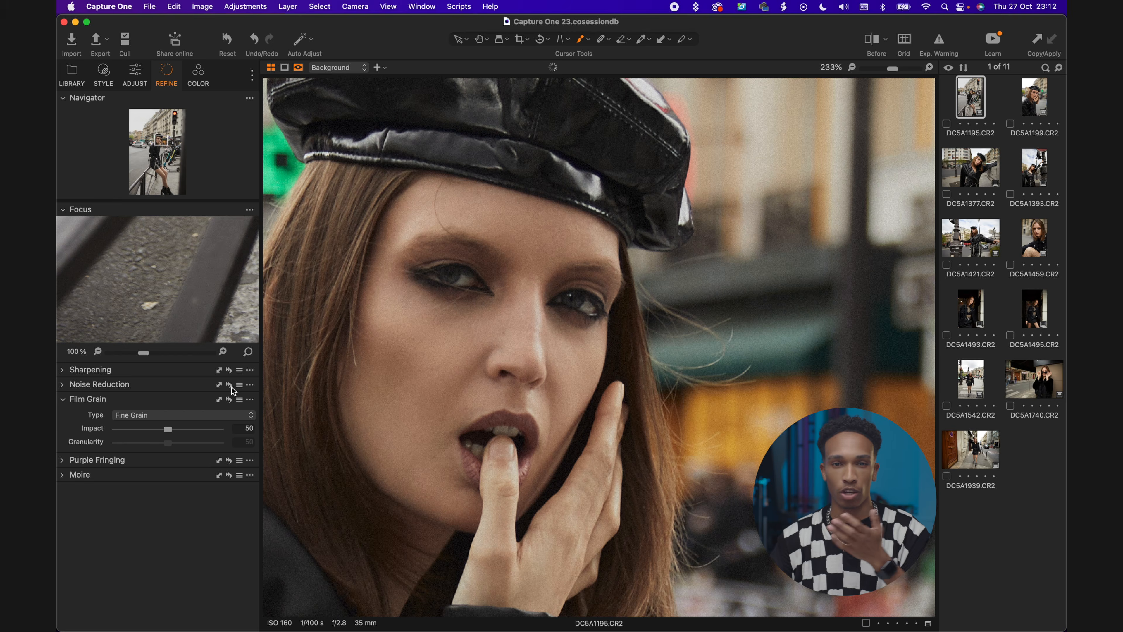
- Reduce the saturation of the blue range to -80 in the basic Color Editor
click(195, 79)
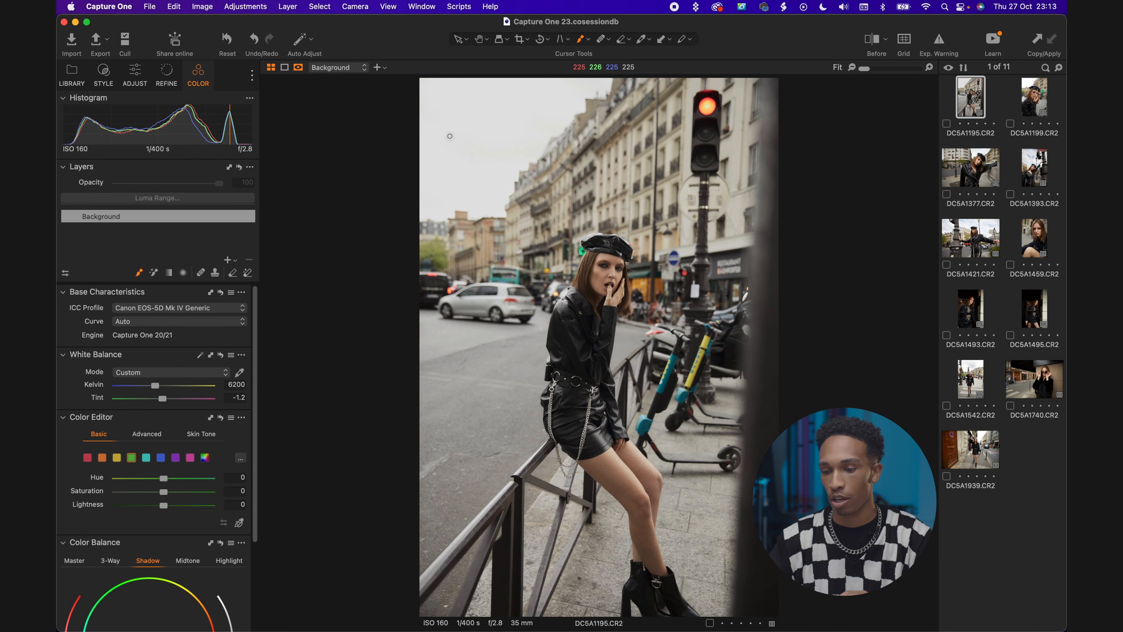
scroll(164, 451, down, 2)
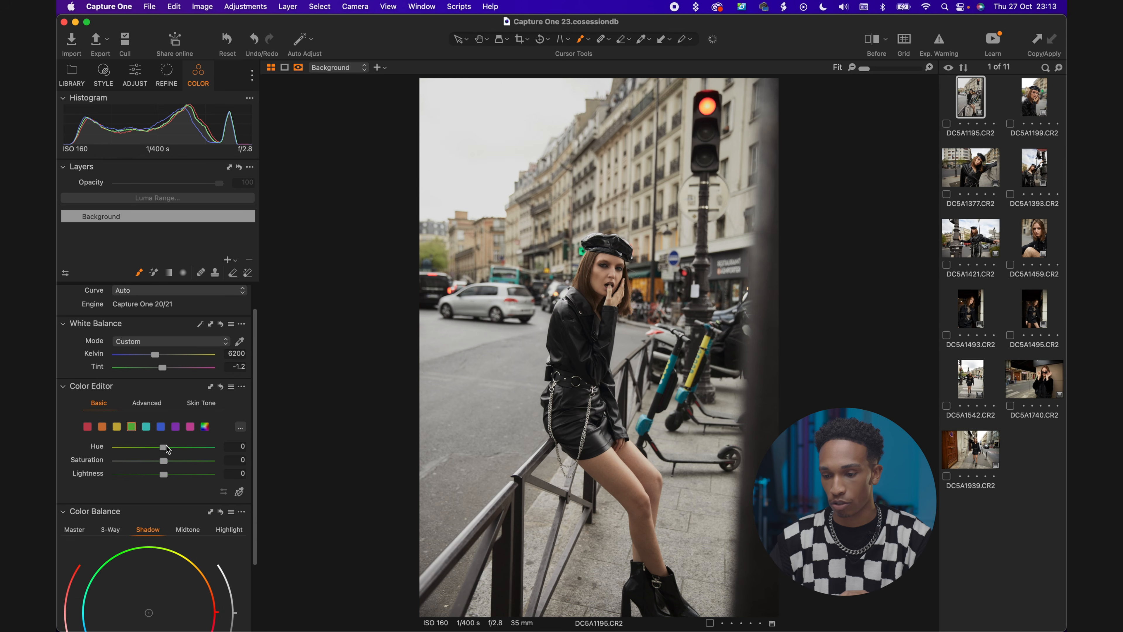
click(161, 427)
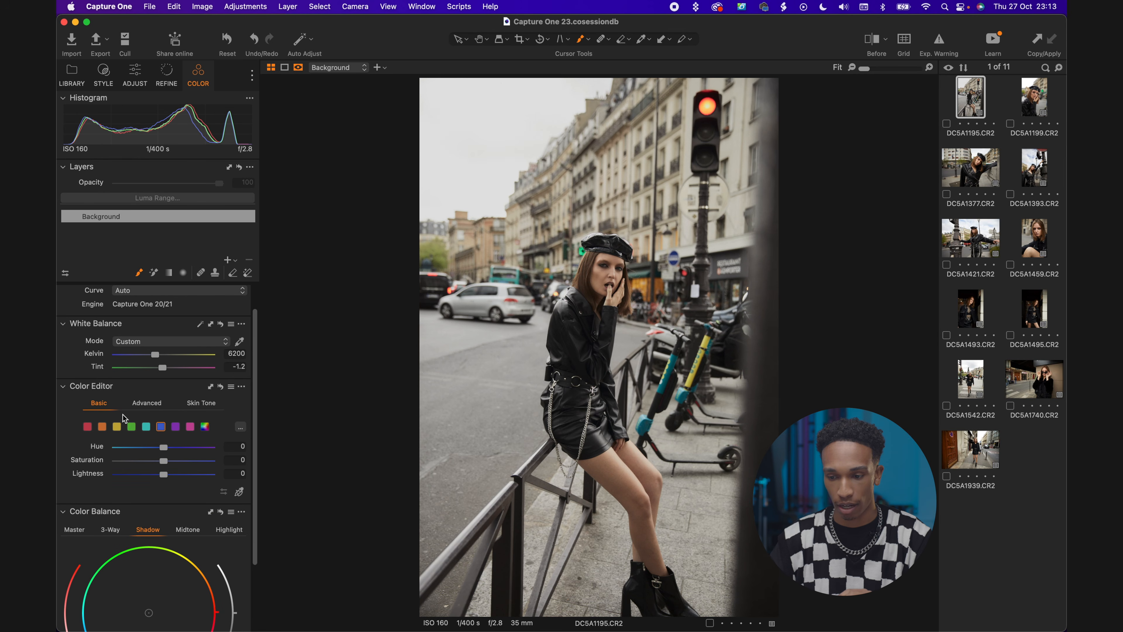
drag(164, 461, 117, 468)
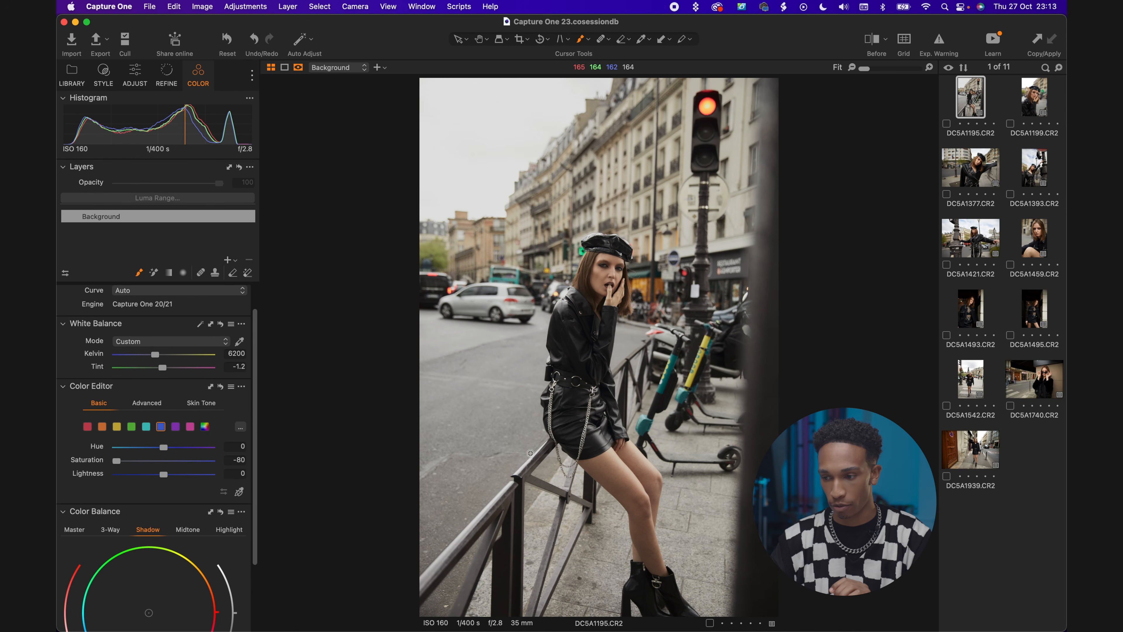
- Shift the green range's hue to -11.1 and reduce its saturation to -21.8 in the basic Color Editor
click(147, 427)
mouse_move(163, 461)
mouse_down()
mouse_move(148, 464)
mouse_move(151, 451)
mouse_up()
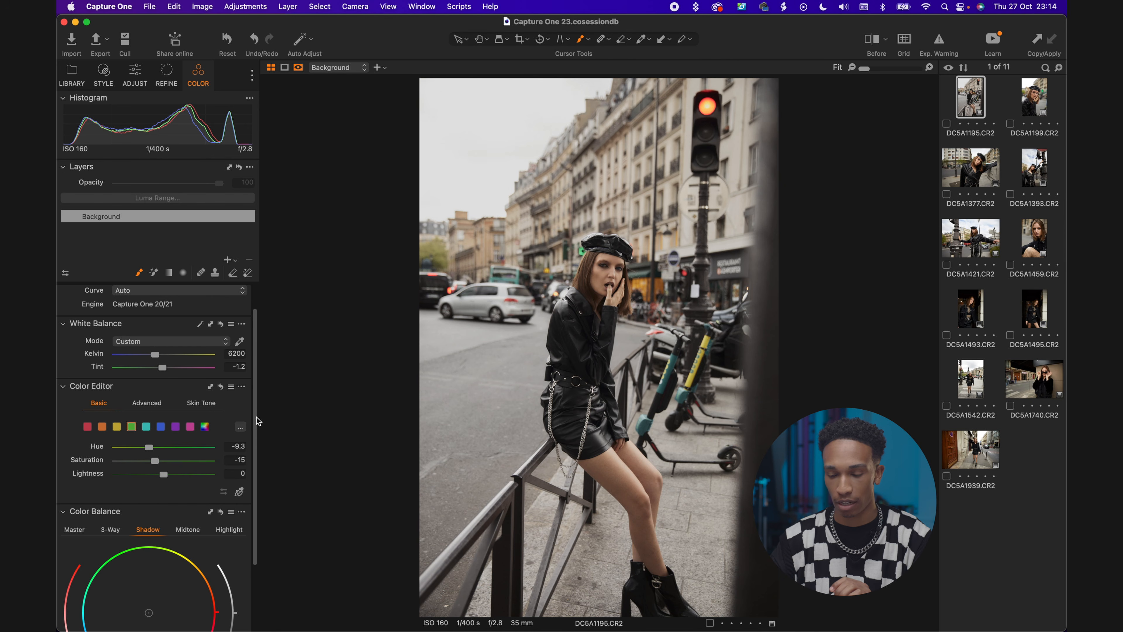
drag(147, 446, 153, 461)
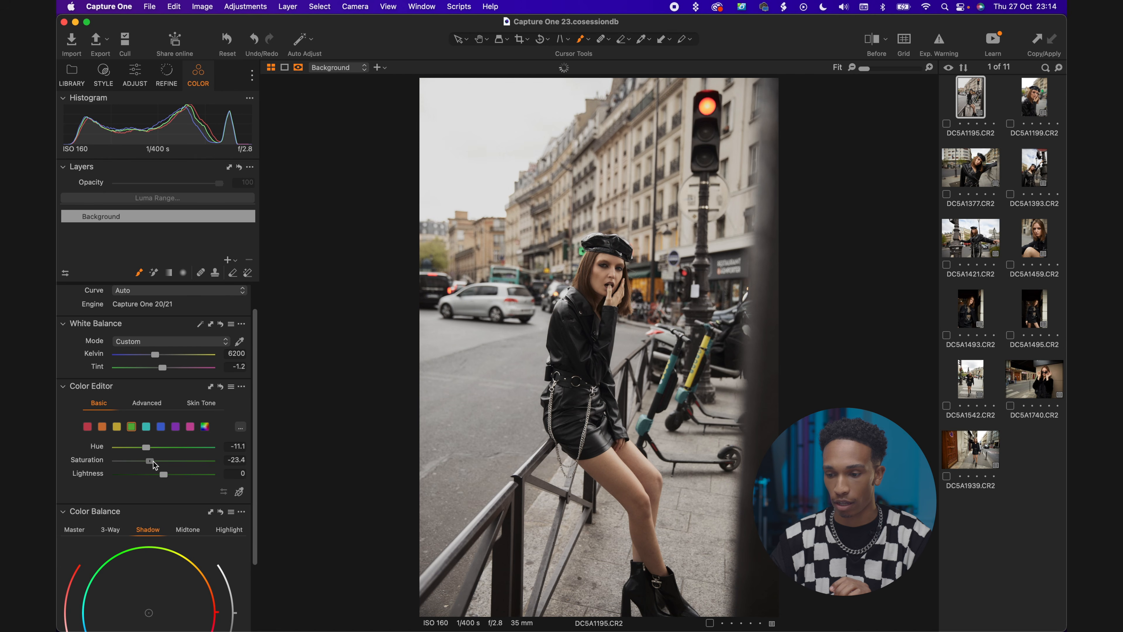
- Warm the shadows with a slightly saturated orange tint in Color Balance
scroll(154, 462, down, 3)
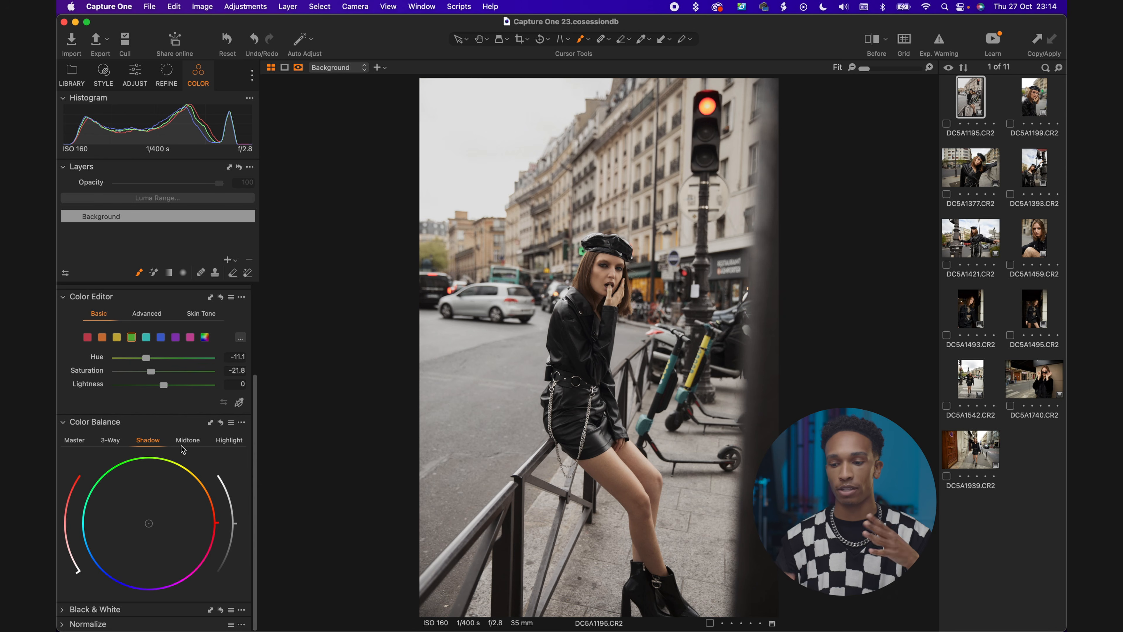
drag(212, 503, 209, 489)
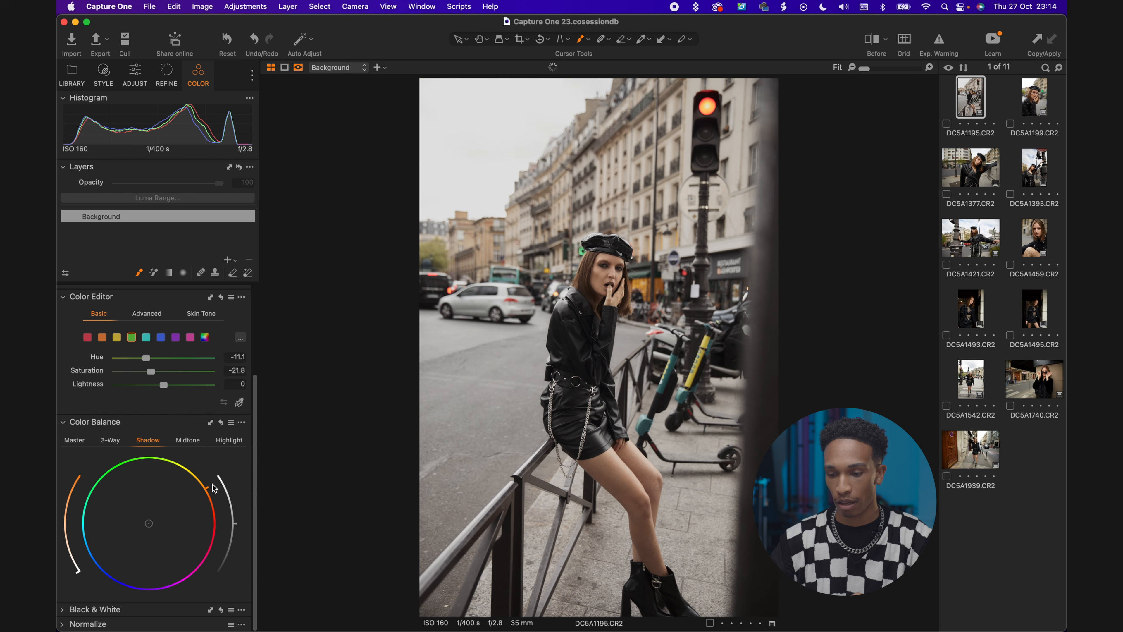
drag(78, 573, 69, 552)
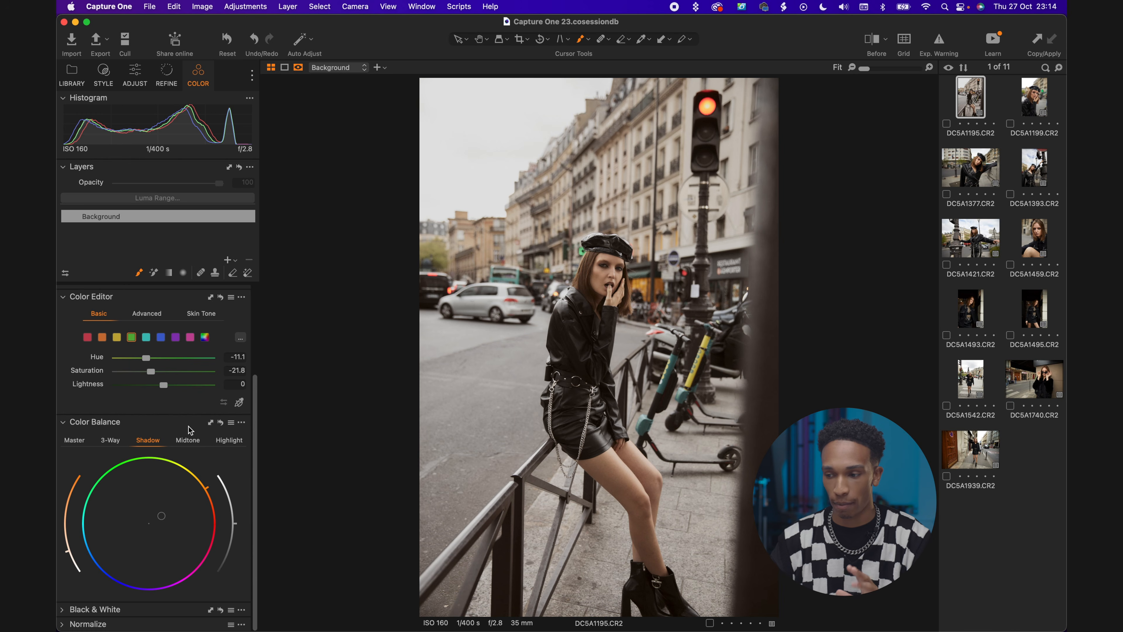
- Warm the highlights in Color Balance with a subtle orange-yellow tint and fine-tune its hue and saturation
click(230, 441)
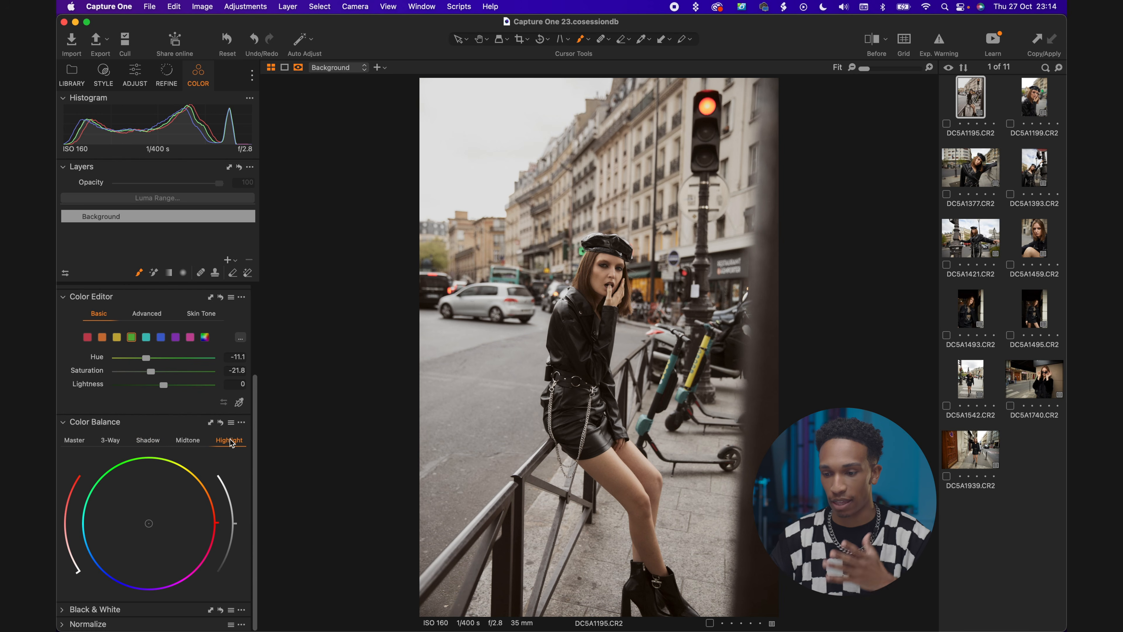
click(202, 482)
drag(78, 572, 69, 558)
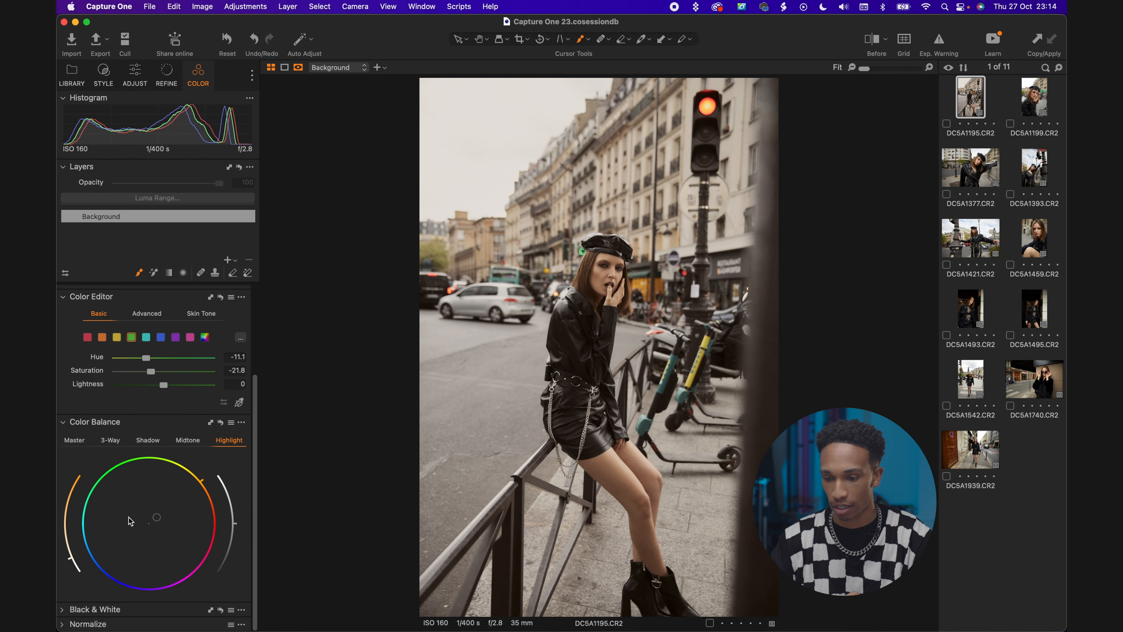
drag(70, 558, 69, 556)
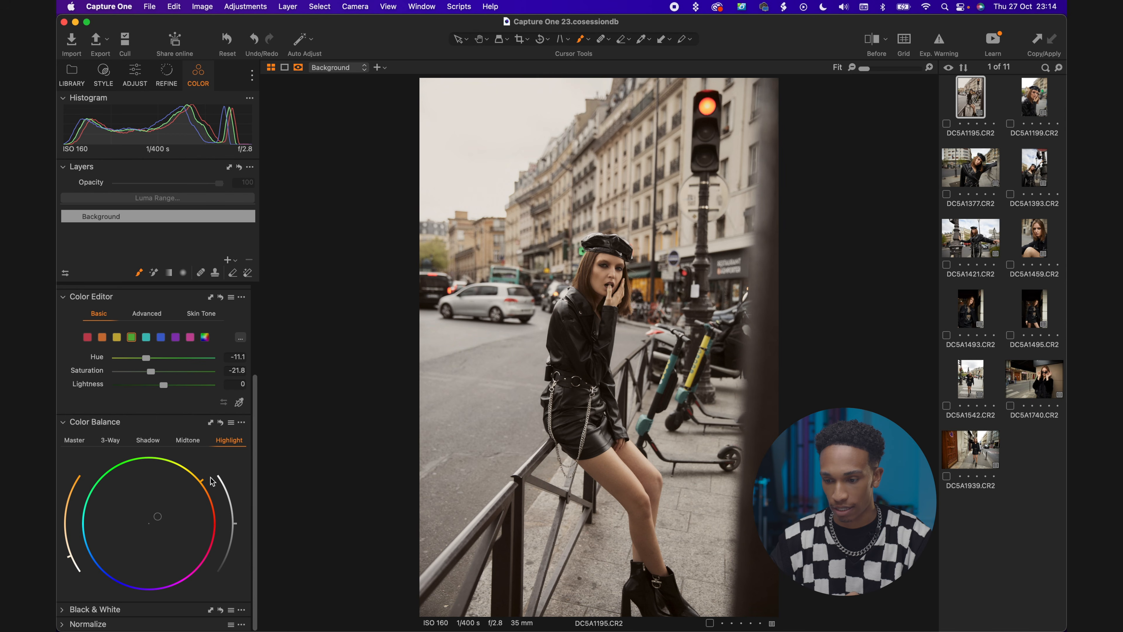
drag(203, 478, 203, 475)
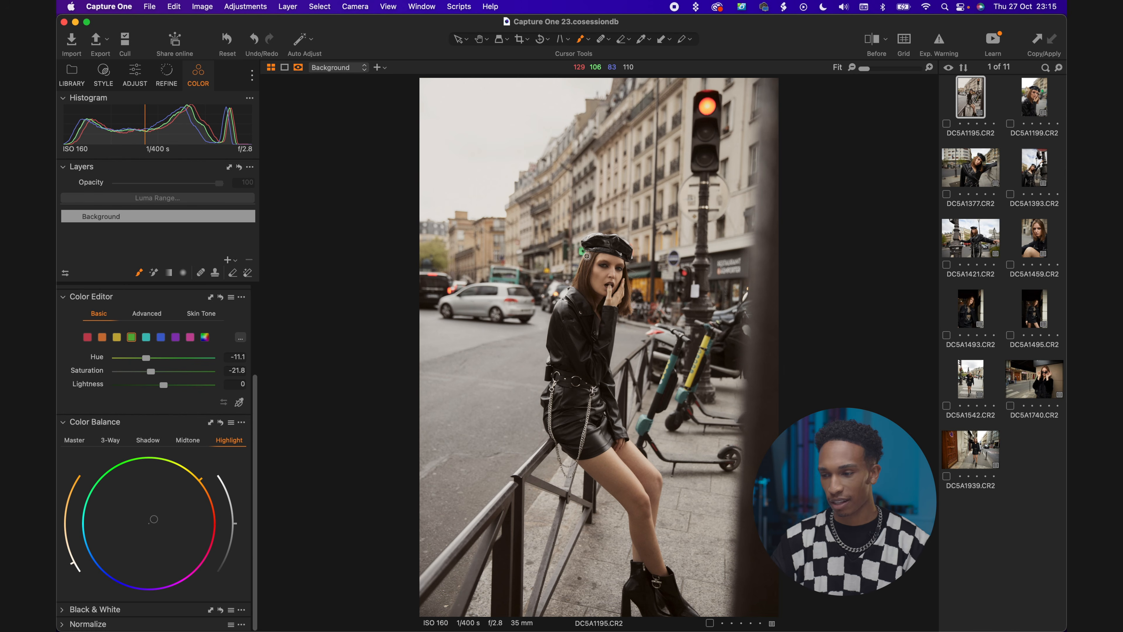
- Check the background for distracting colors, and paint a mask over the two scooters' colored stems with Draw Mask on a new adjustment layer
scroll(583, 243, up, 10)
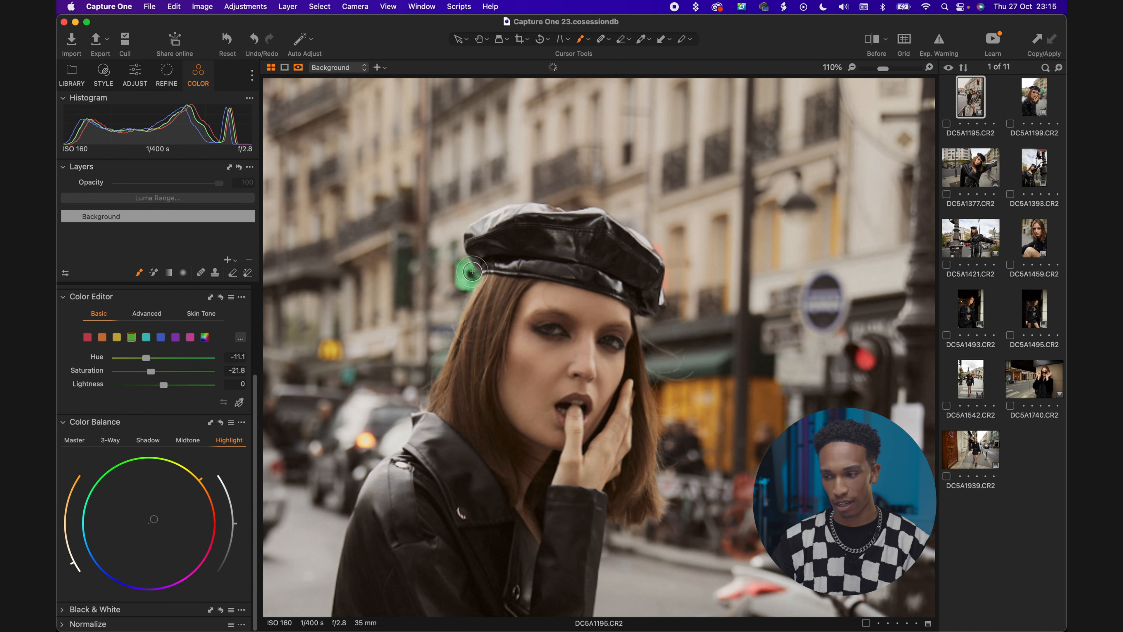
scroll(442, 283, up, 5)
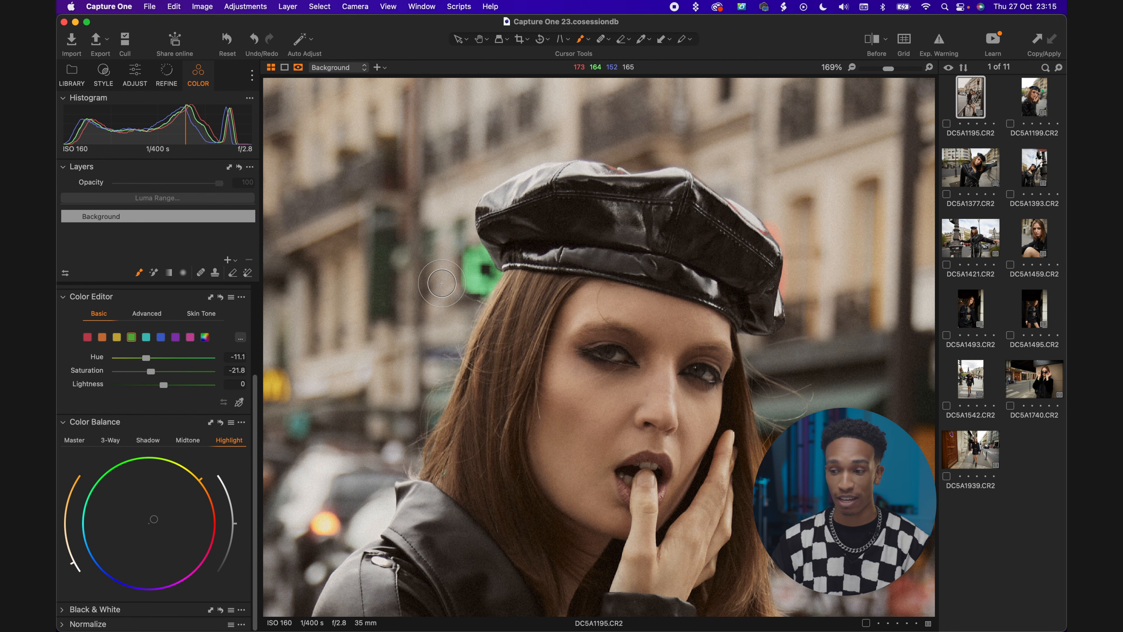
drag(442, 282, 569, 333)
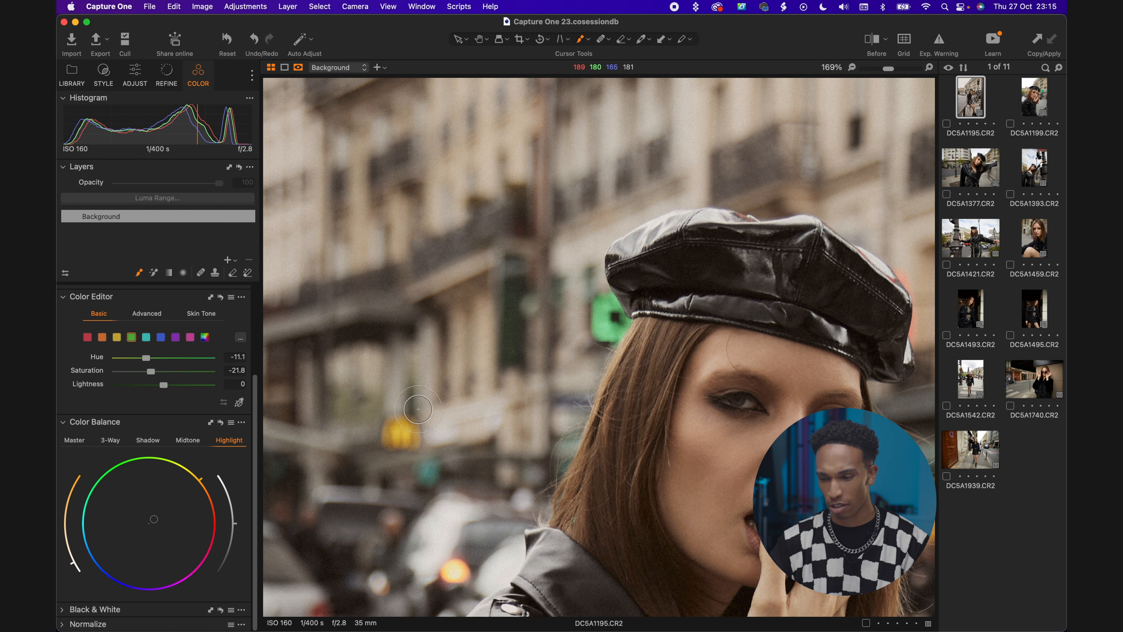
scroll(415, 444, down, 2)
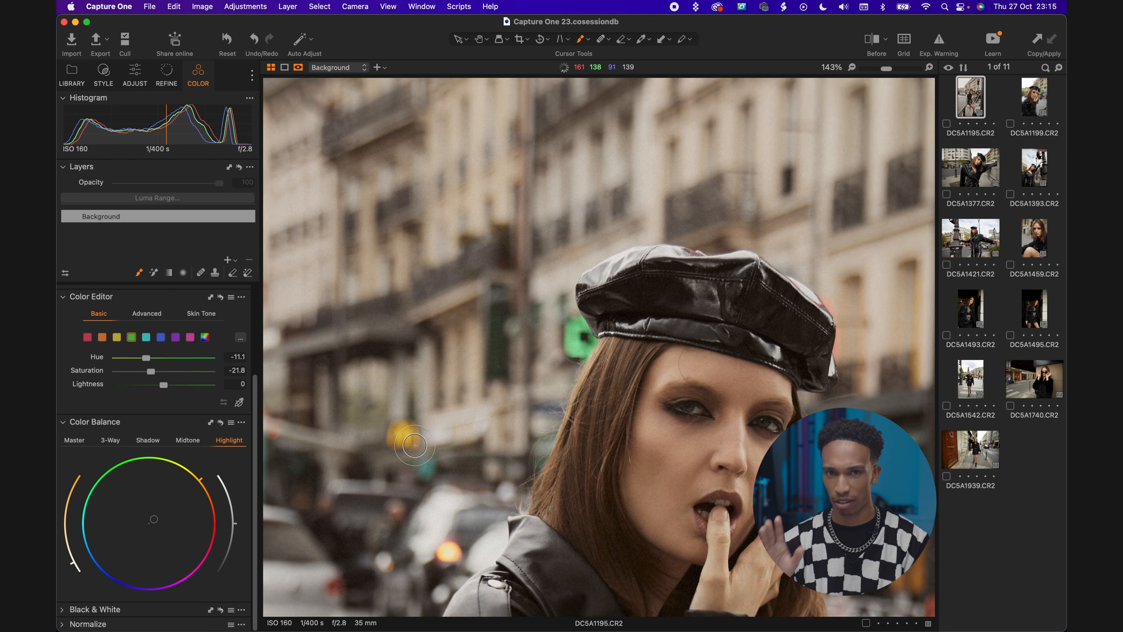
scroll(414, 445, down, 3)
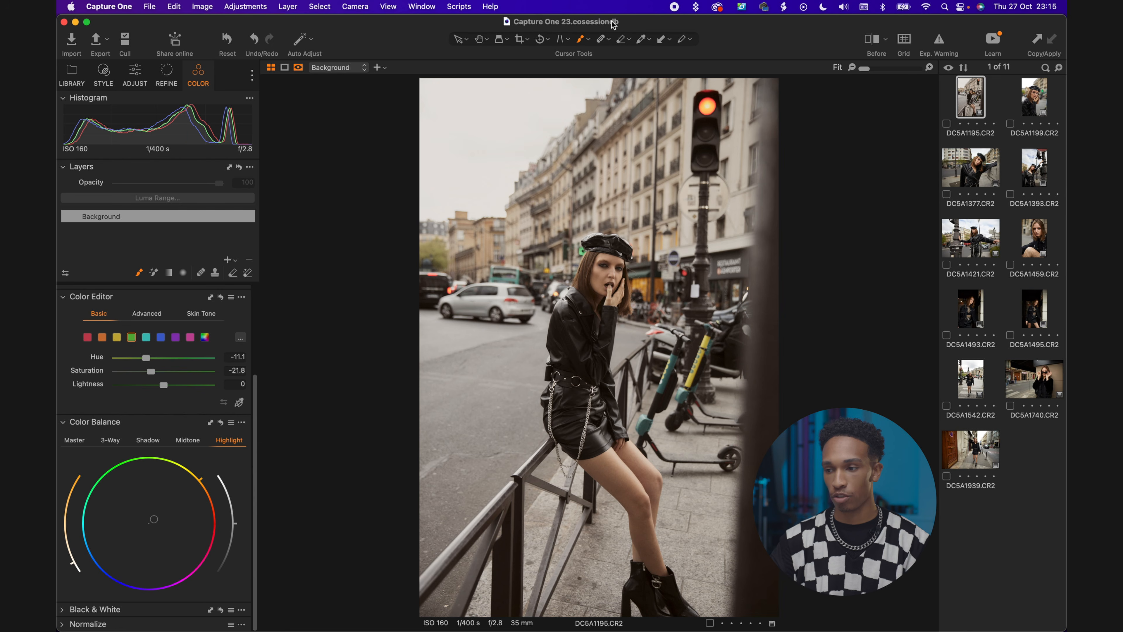
click(582, 44)
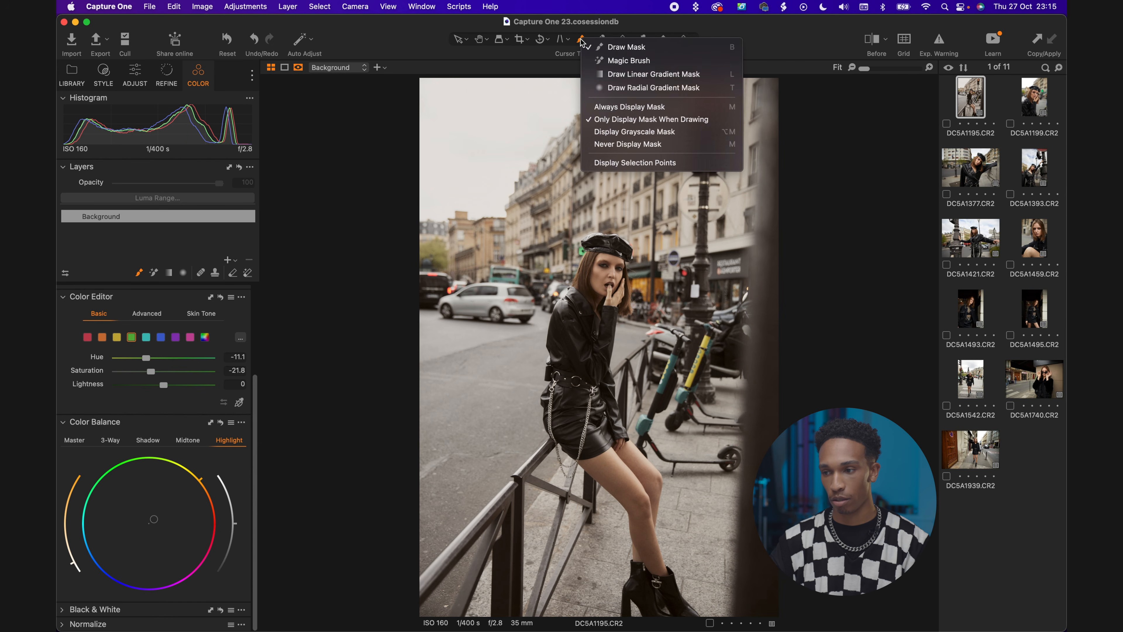
click(584, 42)
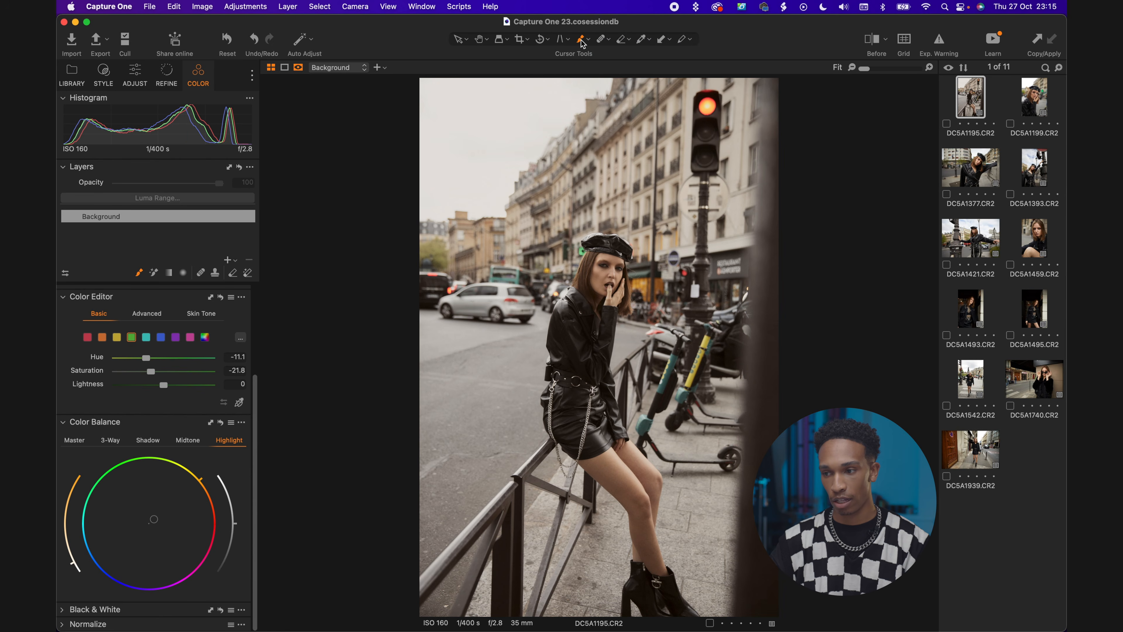
click(667, 372)
mouse_move(667, 372)
mouse_down()
mouse_move(673, 359)
mouse_move(646, 426)
mouse_up()
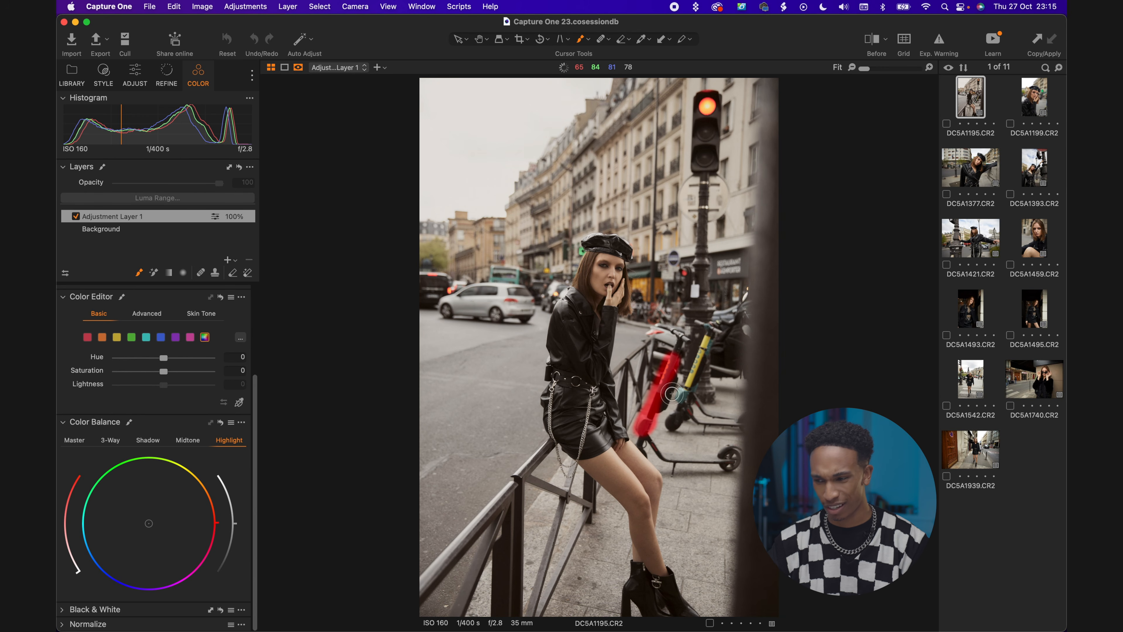
drag(709, 343, 684, 390)
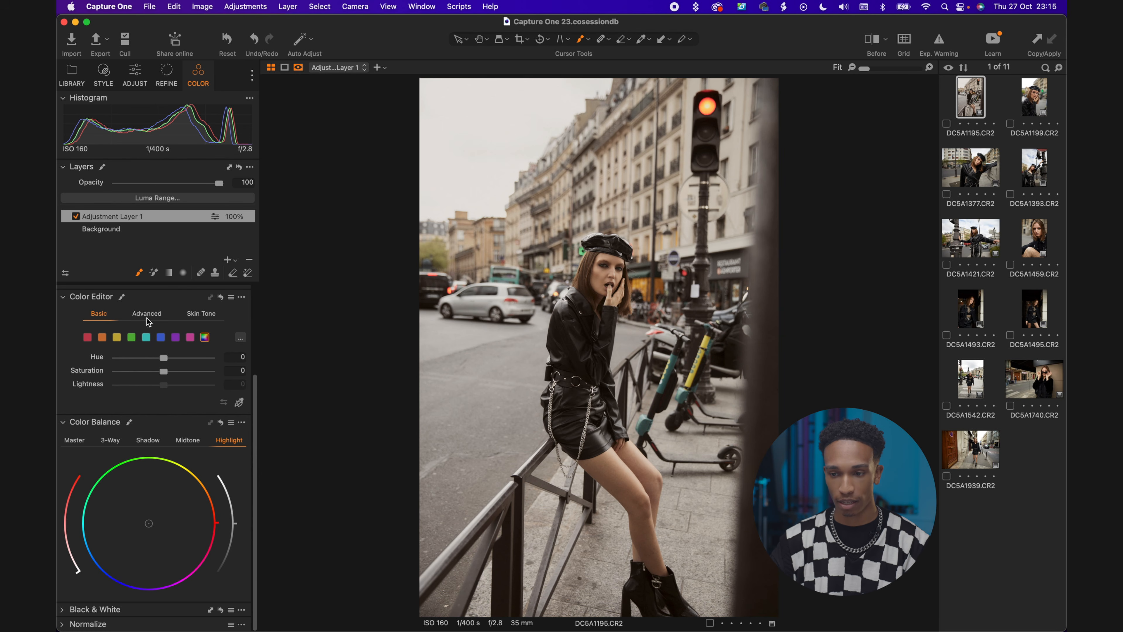
- Desaturate the scooter layer's cyan, blue, green and yellow ranges, with yellow saturation at -63, and extend the mask over the background bus
click(146, 339)
drag(165, 372, 121, 370)
click(161, 337)
click(132, 339)
click(115, 342)
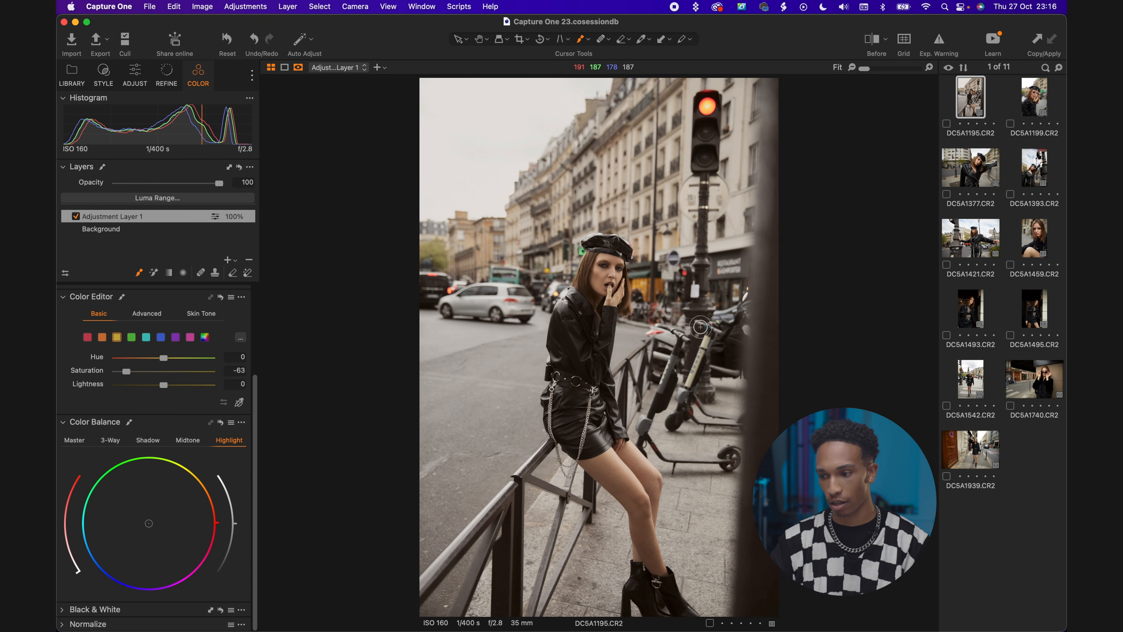
mouse_move(497, 273)
mouse_down()
mouse_move(517, 280)
mouse_move(496, 275)
mouse_up()
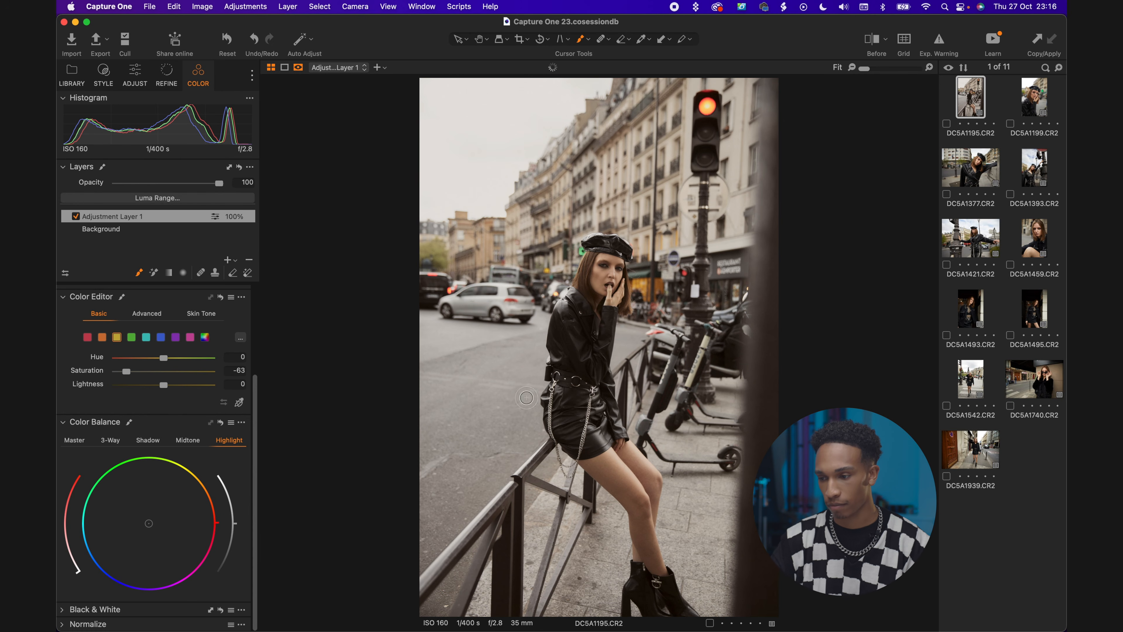
- Add a second adjustment layer and mask the green sign behind the model's hat with a smaller brush
click(227, 260)
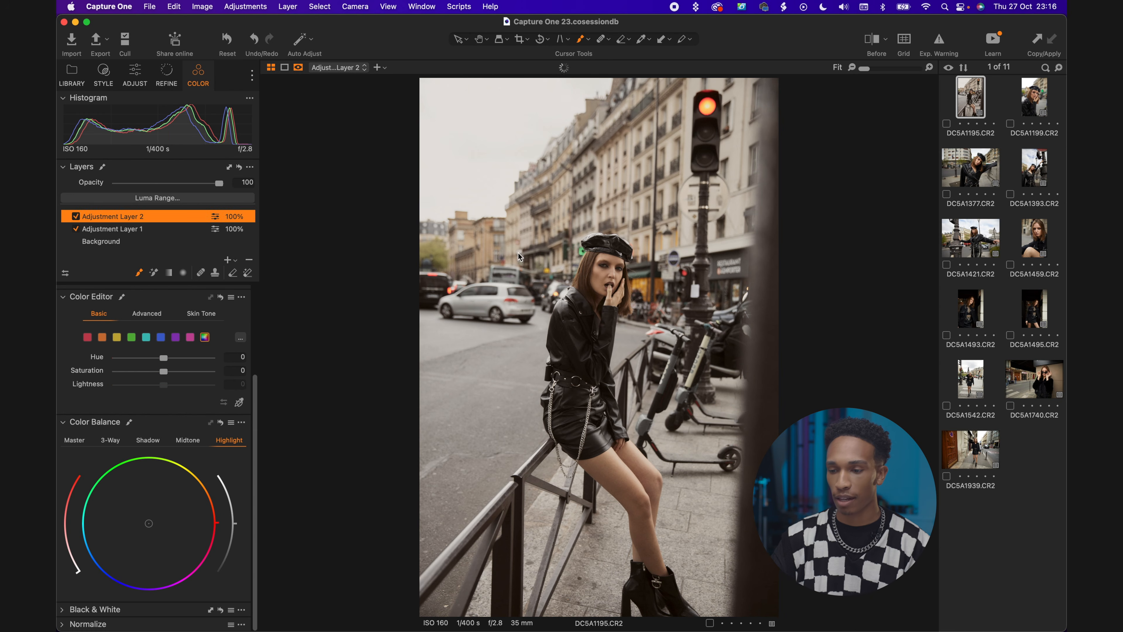
scroll(587, 250, up, 5)
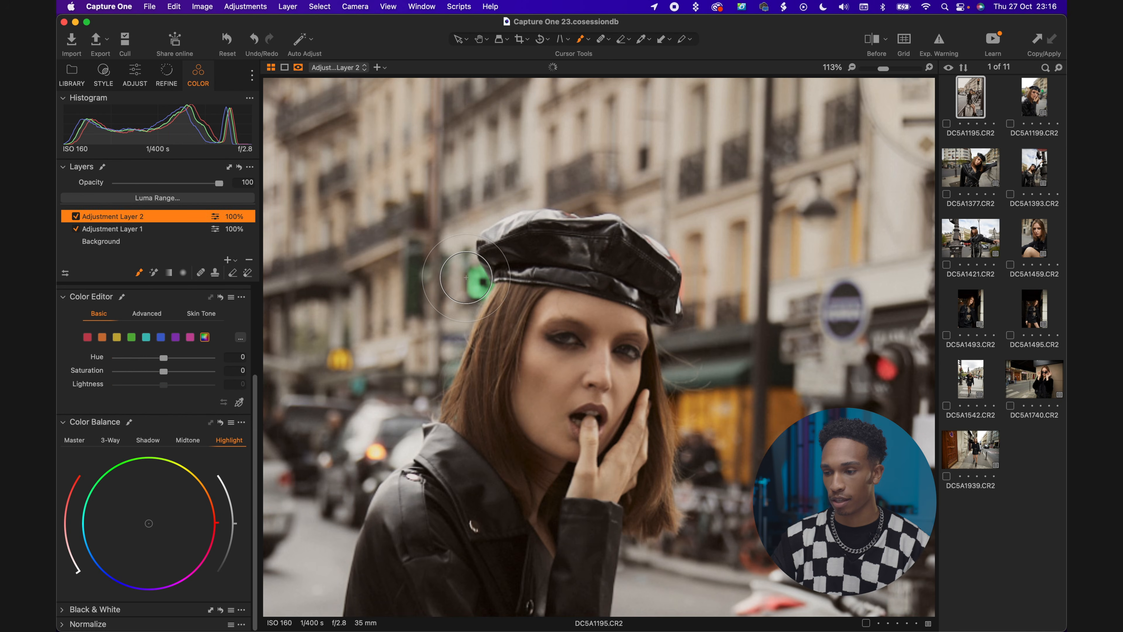
key(bracketleft)
key(bracketleft)
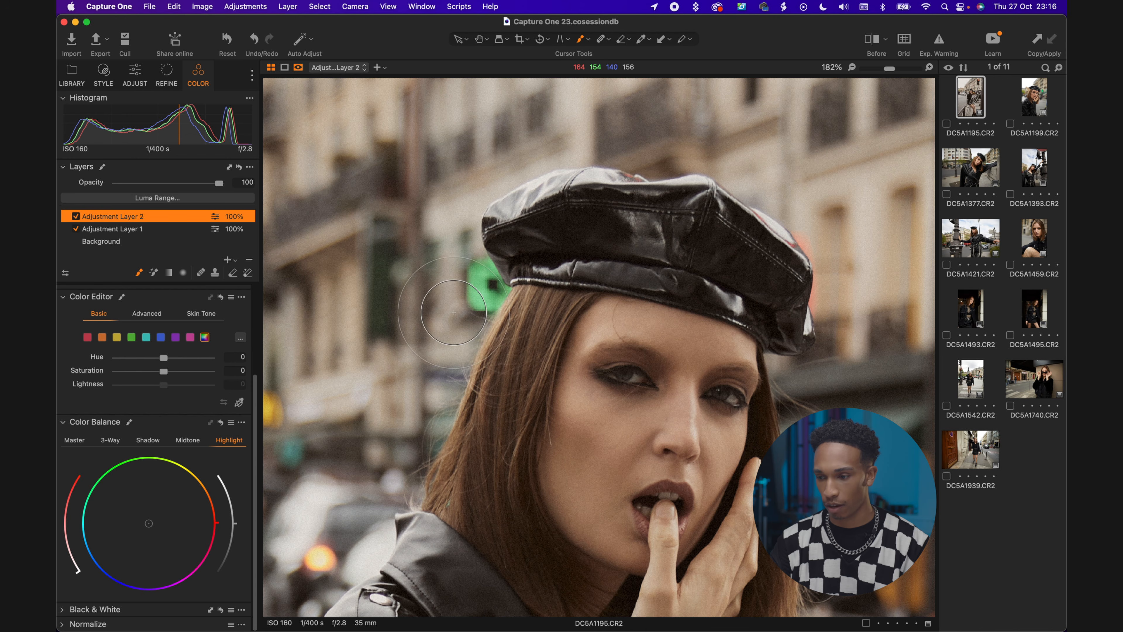
key(bracketleft)
key(bracketleft)
key(bracketleft)
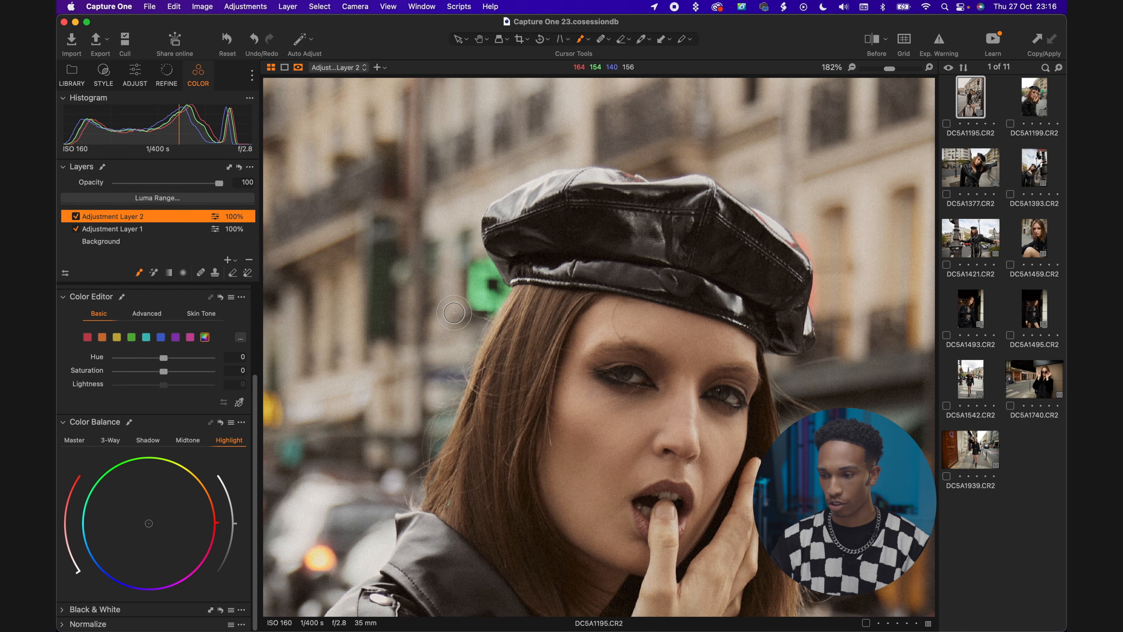
mouse_move(472, 285)
mouse_down()
mouse_move(472, 266)
mouse_move(464, 285)
mouse_move(480, 307)
mouse_move(491, 303)
mouse_move(497, 274)
mouse_up()
- Reduce the masked sign's green saturation to -78.3 and brush over its remaining green edges
click(132, 338)
mouse_move(163, 372)
mouse_down()
mouse_move(110, 380)
mouse_move(120, 379)
mouse_up()
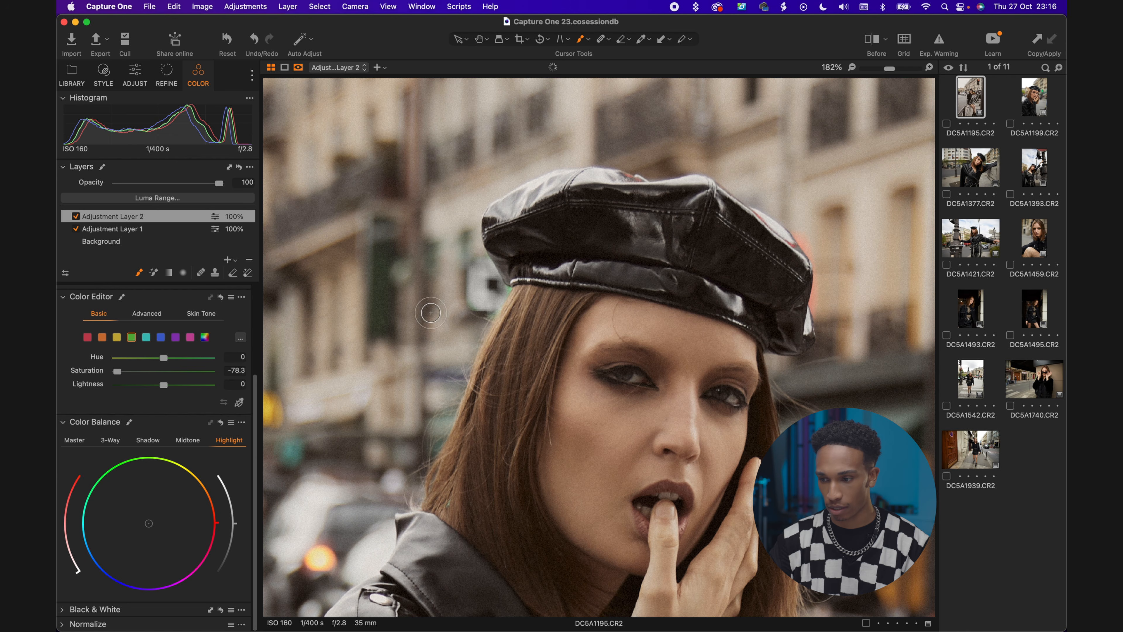
mouse_move(510, 286)
mouse_down()
mouse_move(478, 274)
mouse_move(491, 310)
mouse_move(473, 306)
mouse_move(482, 279)
mouse_up()
scroll(558, 476, down, 10)
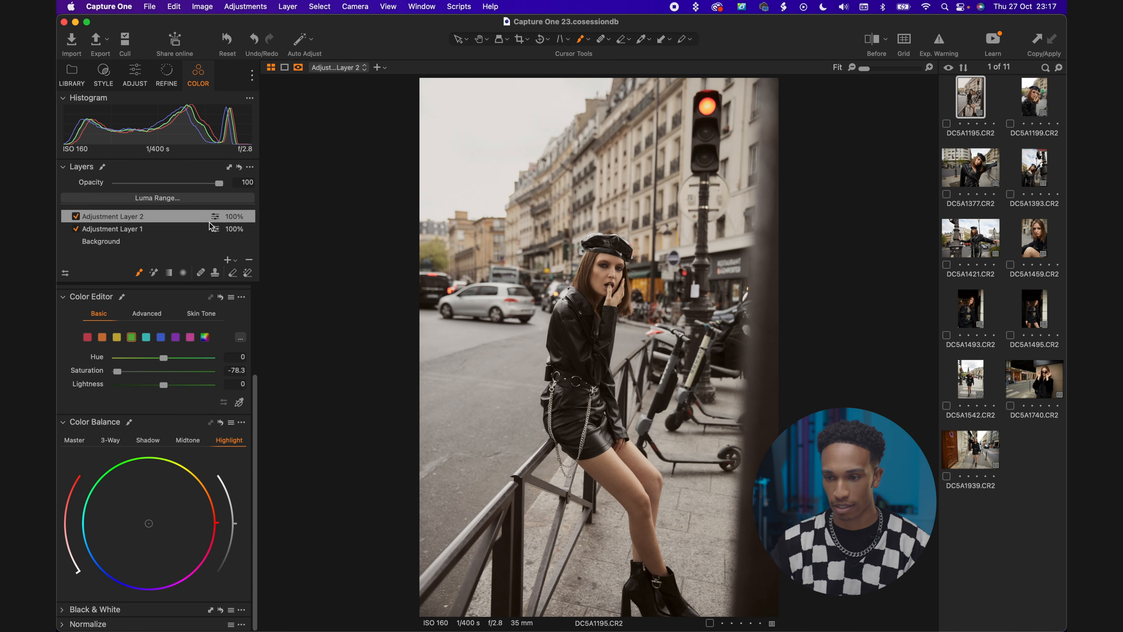
- Compare the graded image with its unedited original
click(165, 71)
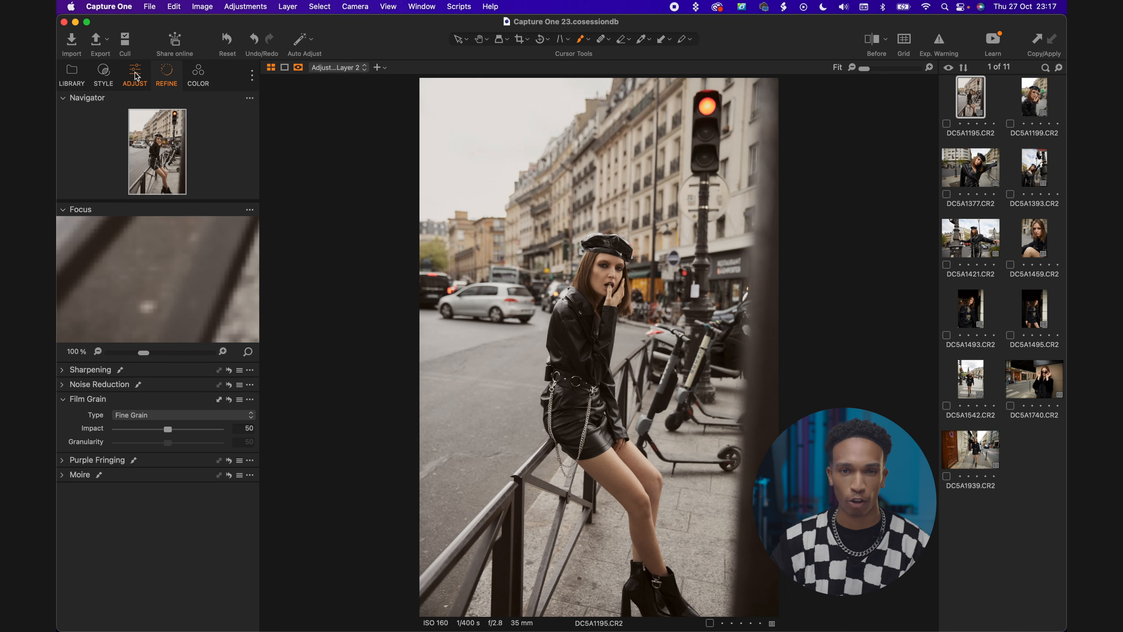
click(135, 73)
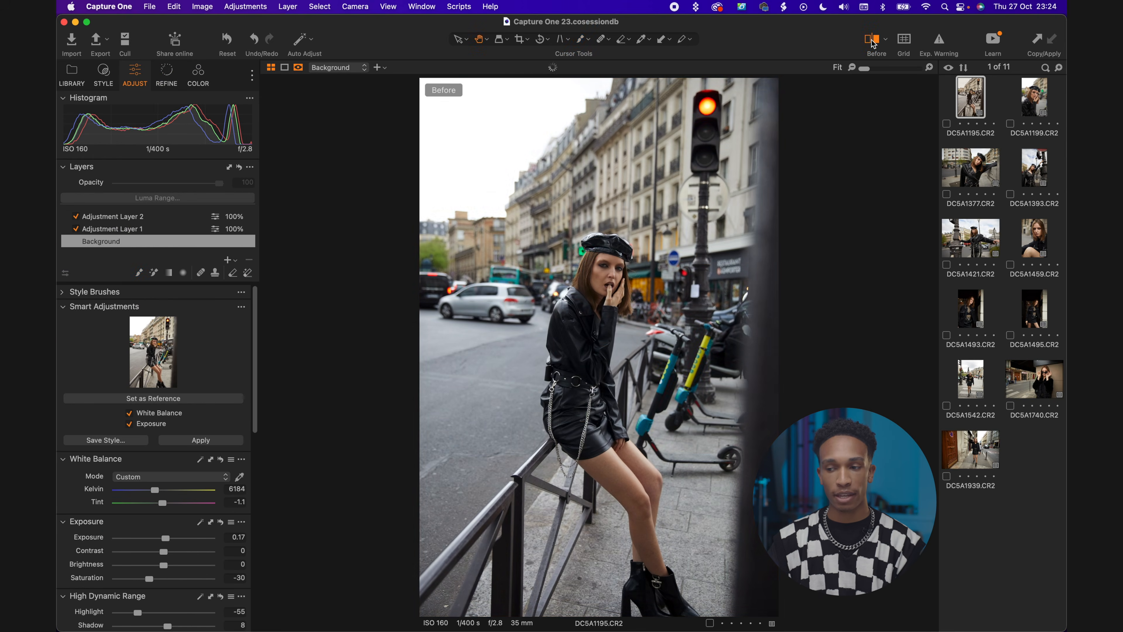
click(870, 40)
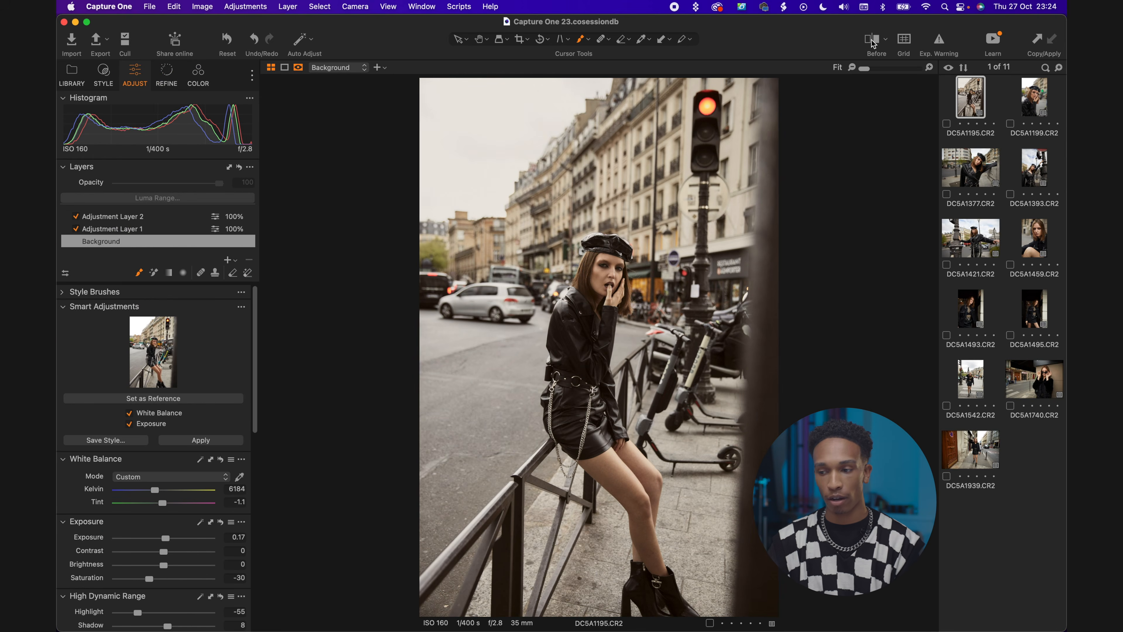
click(871, 39)
click(871, 40)
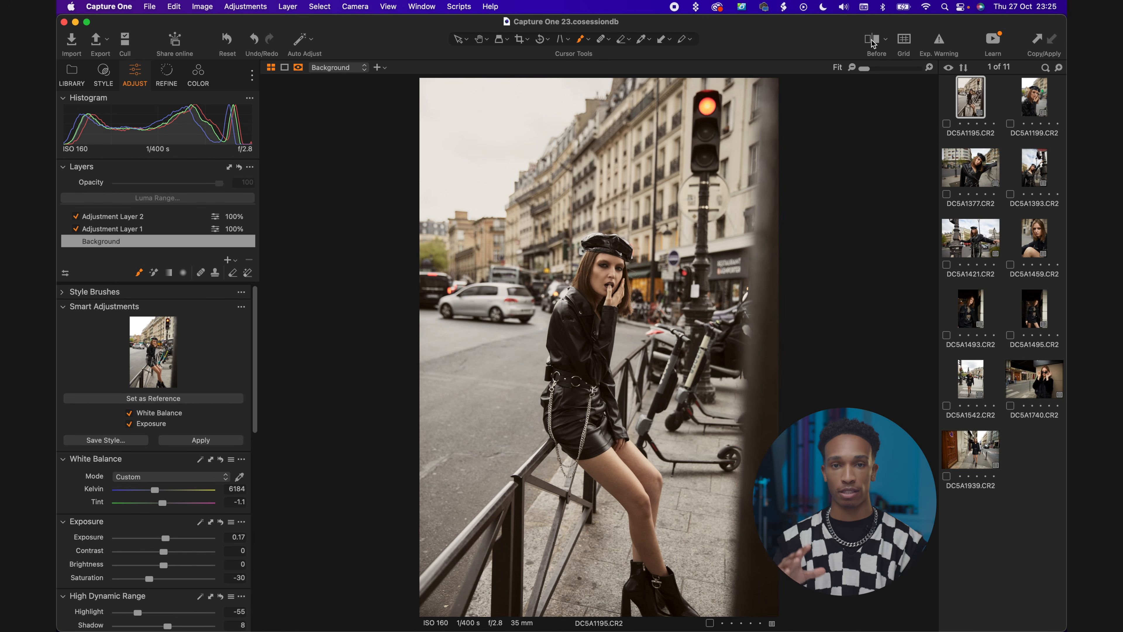
- Set up a custom style from DC5A1195.CR2 that excludes both adjustment layers, Exposure and White Balance
click(263, 6)
mouse_move(288, 166)
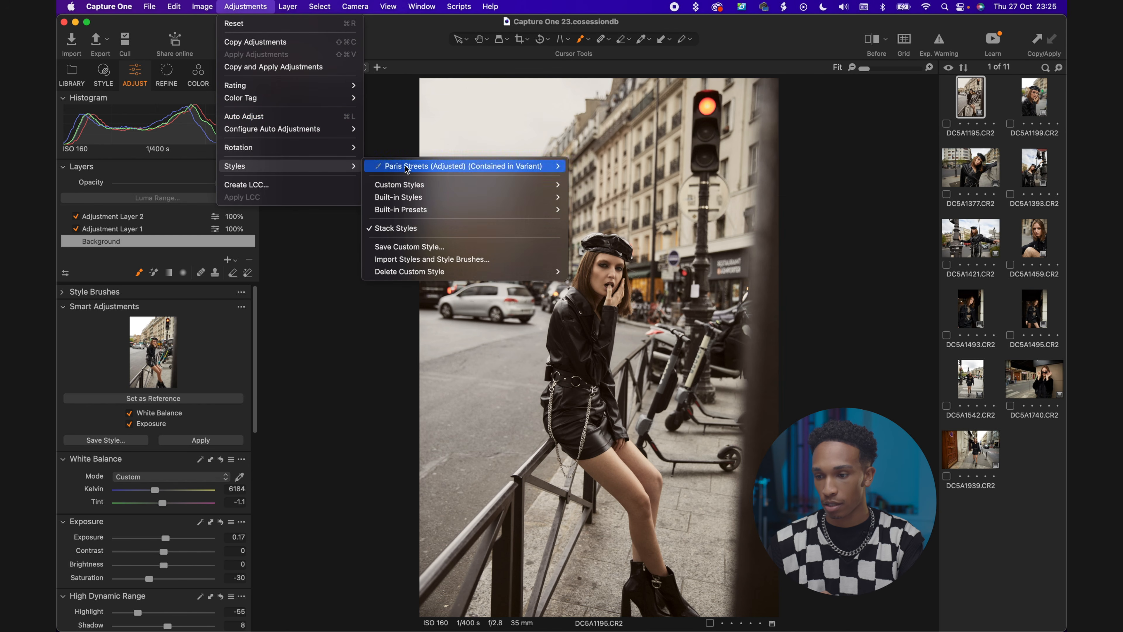
click(414, 246)
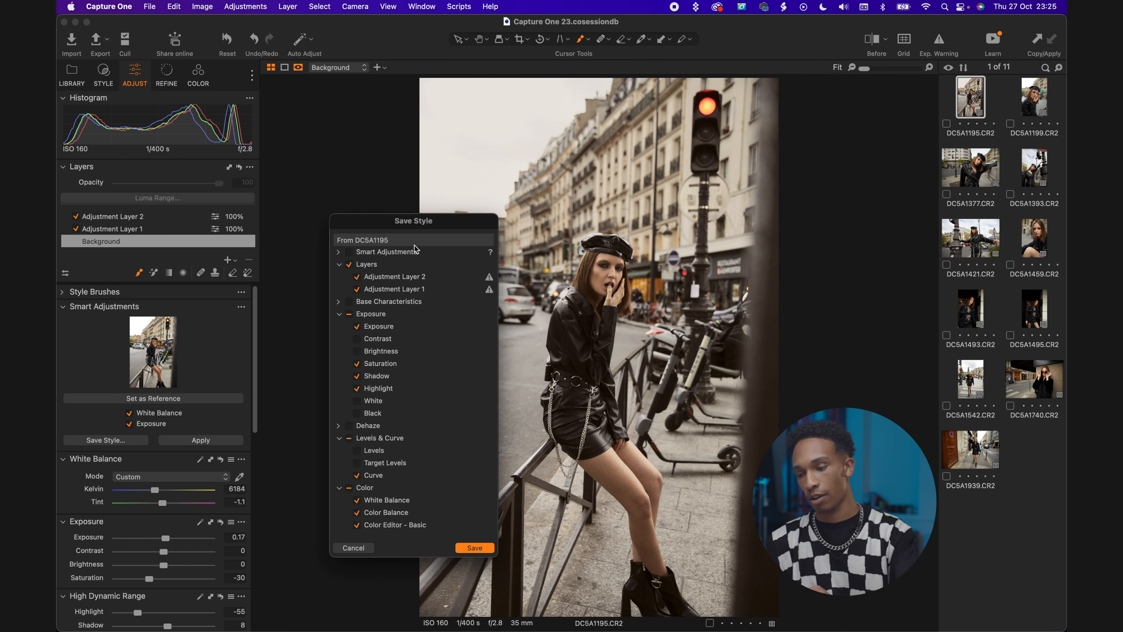
click(350, 265)
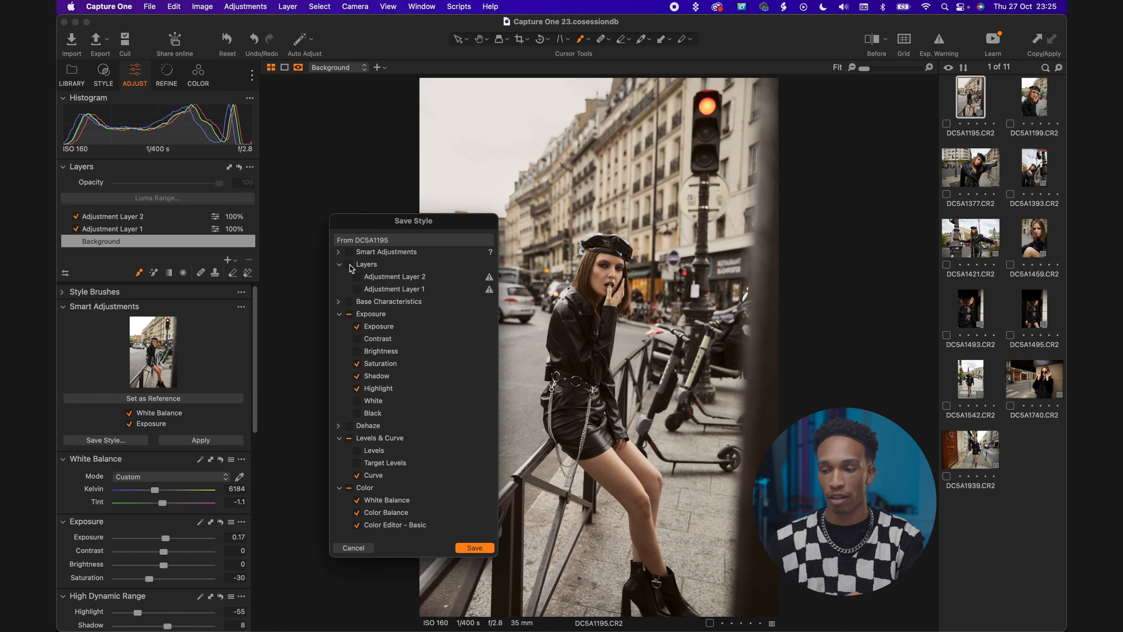
click(356, 326)
scroll(378, 419, down, 3)
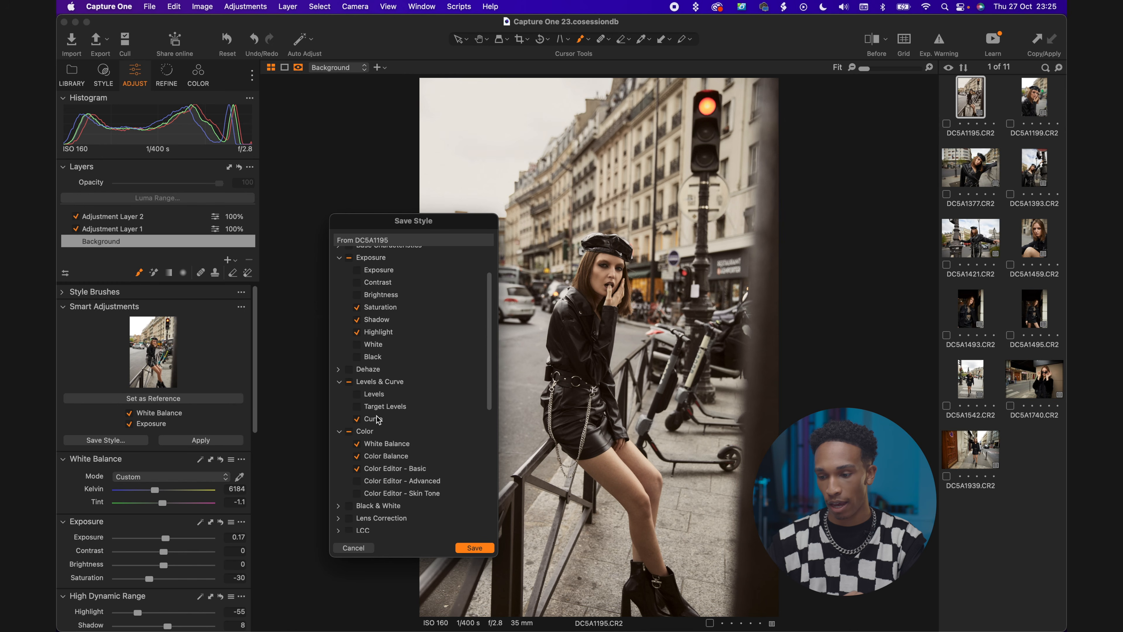
click(356, 444)
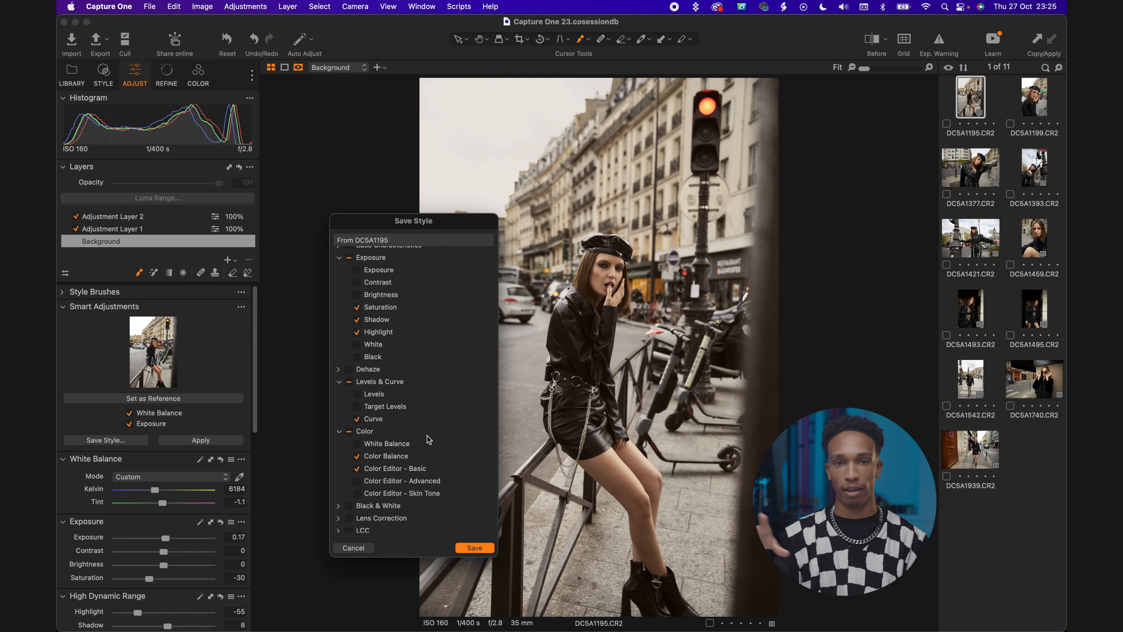
- Save the custom style in the Styles folder under the name Paris Streets
click(474, 548)
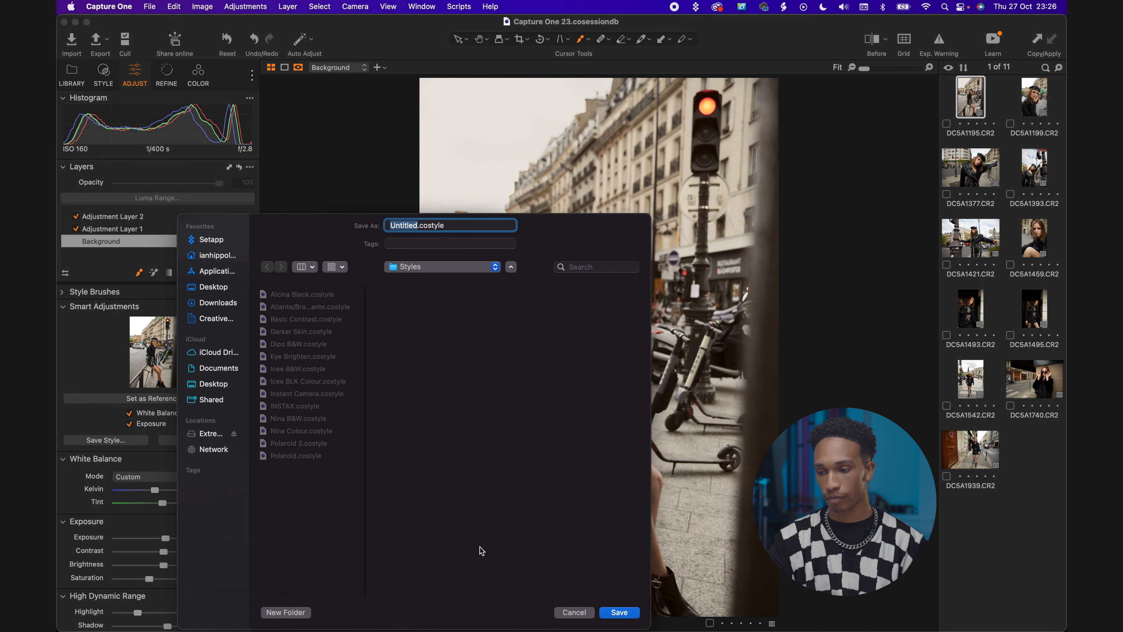
text(Par)
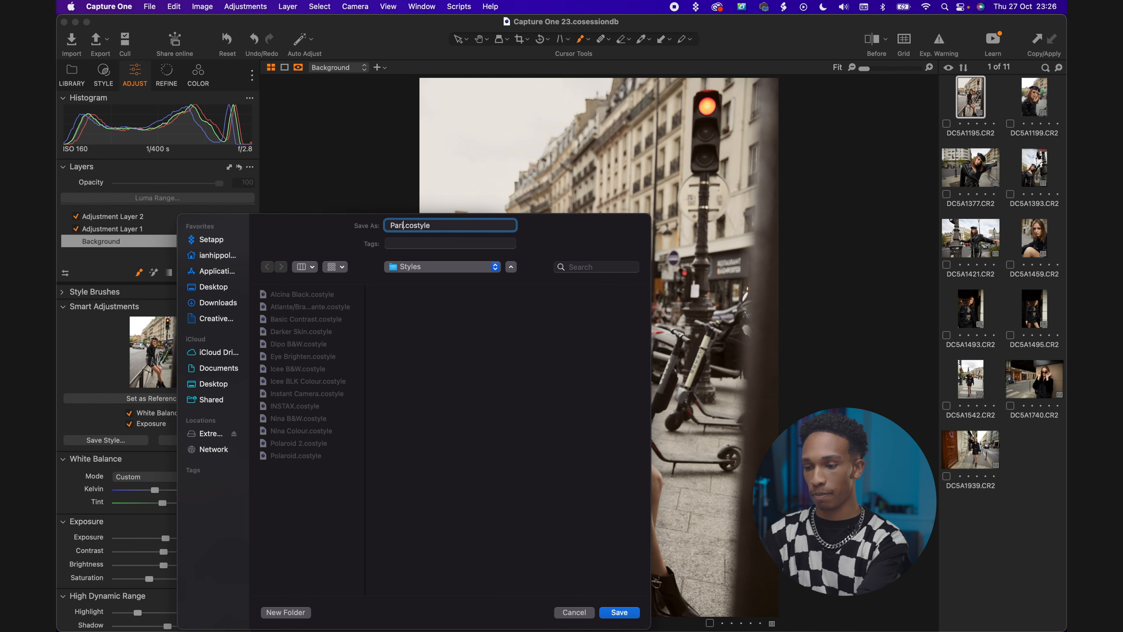
text(is Streets)
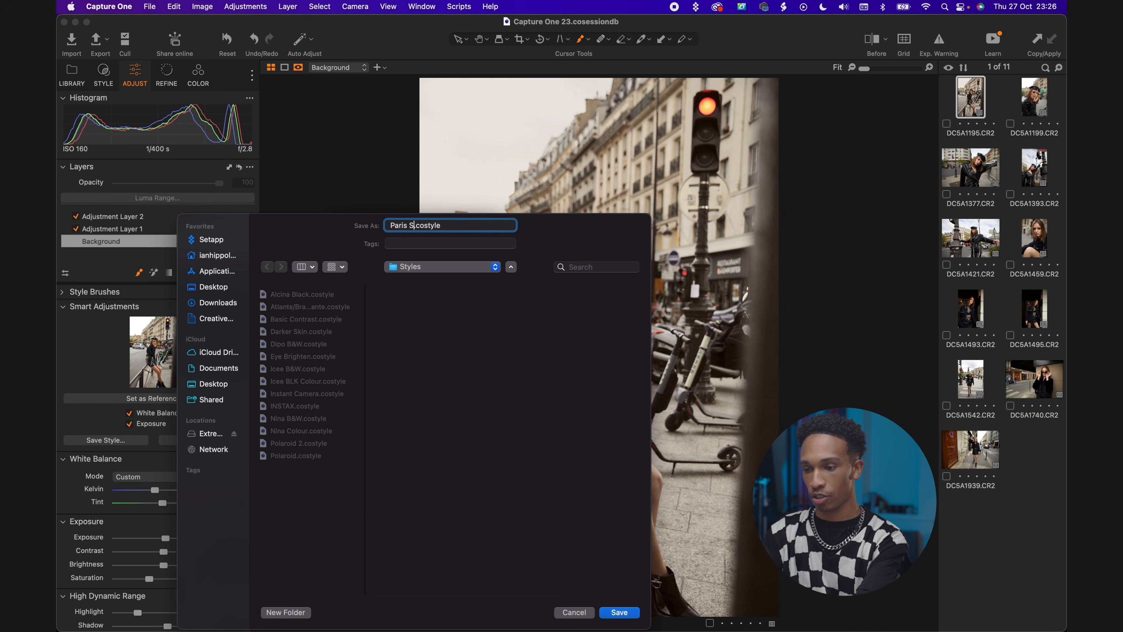
key(Return)
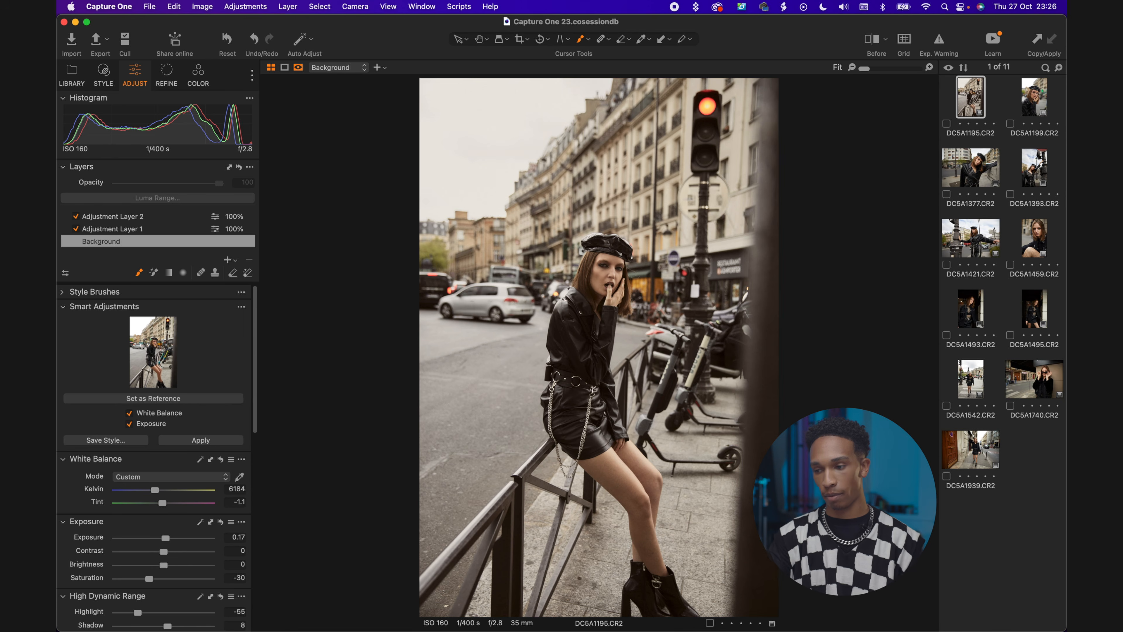
- Apply the custom style Paris Streets to the close-up portrait DC5A1199.CR2
click(1037, 105)
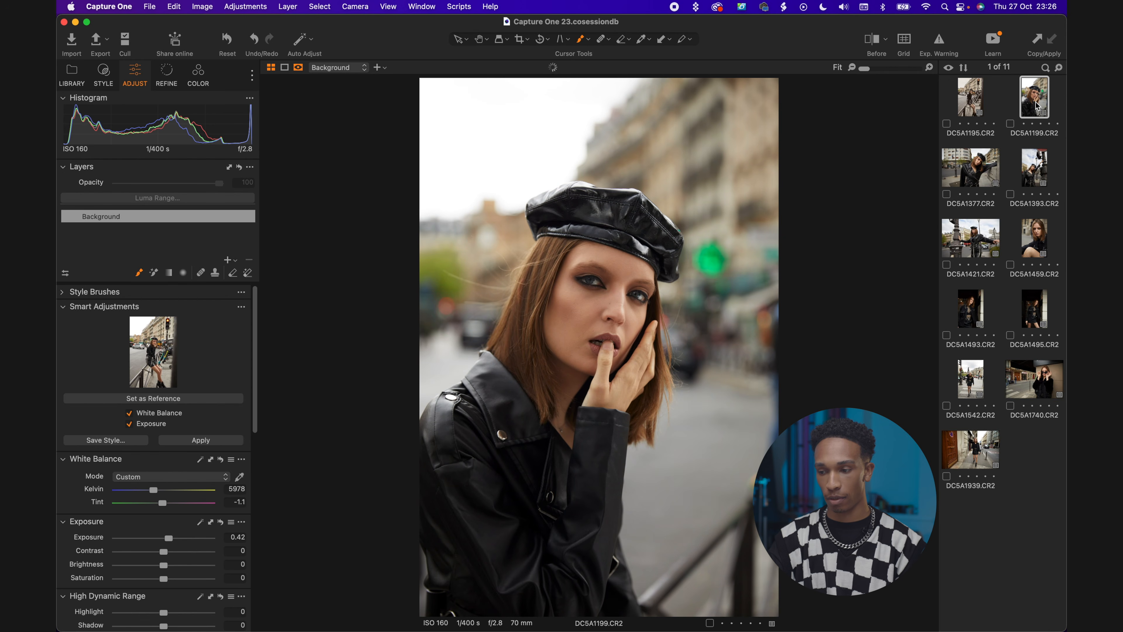
click(106, 77)
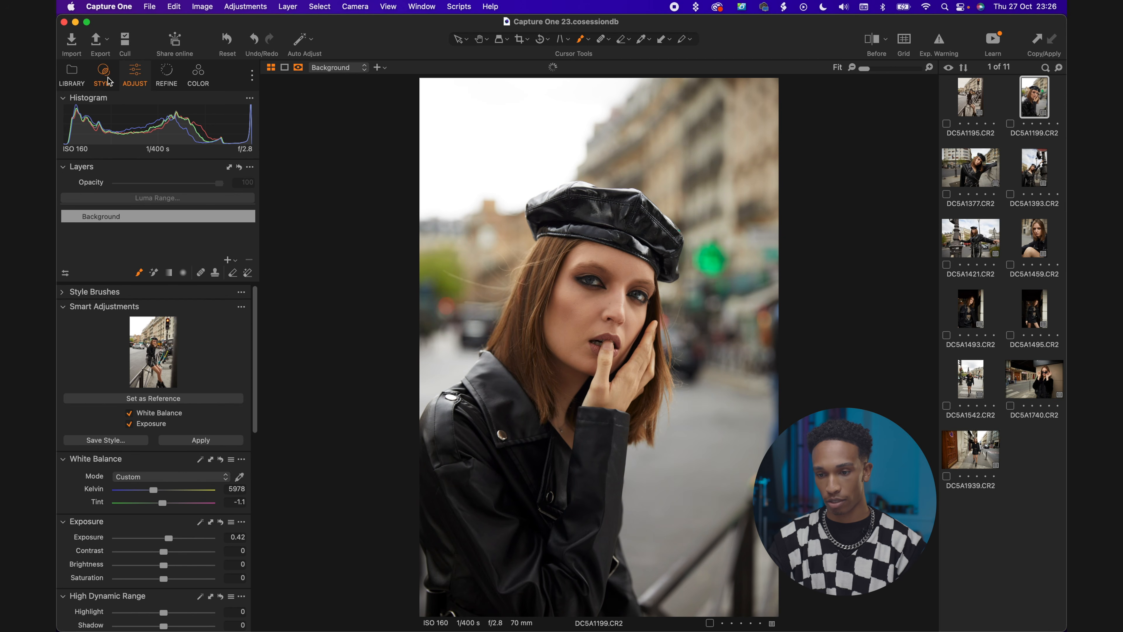
click(72, 231)
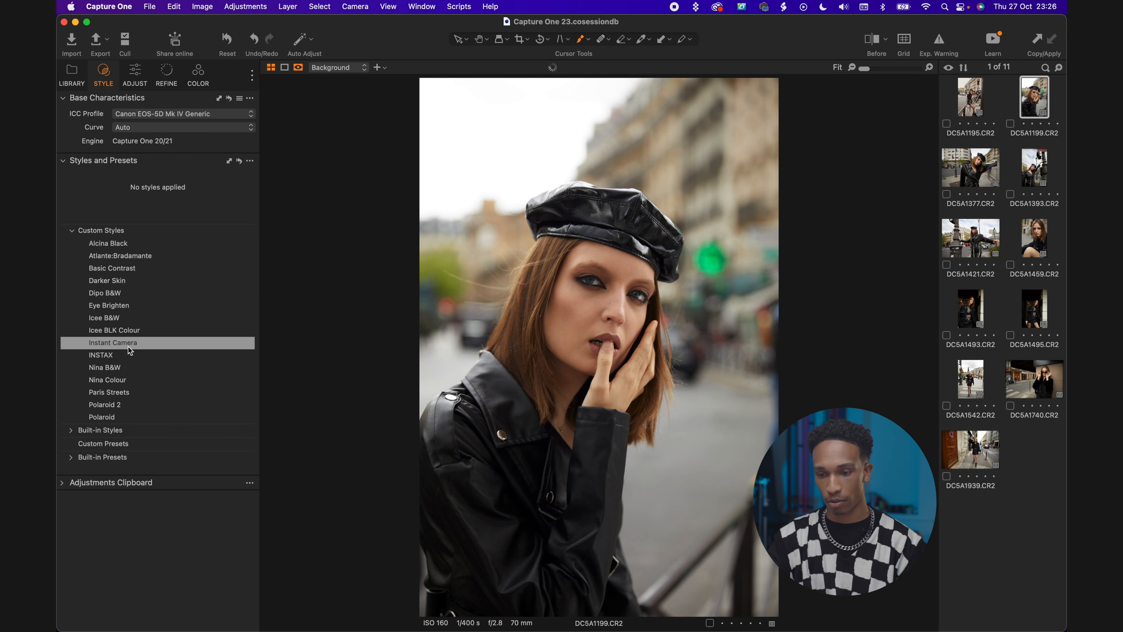
click(125, 393)
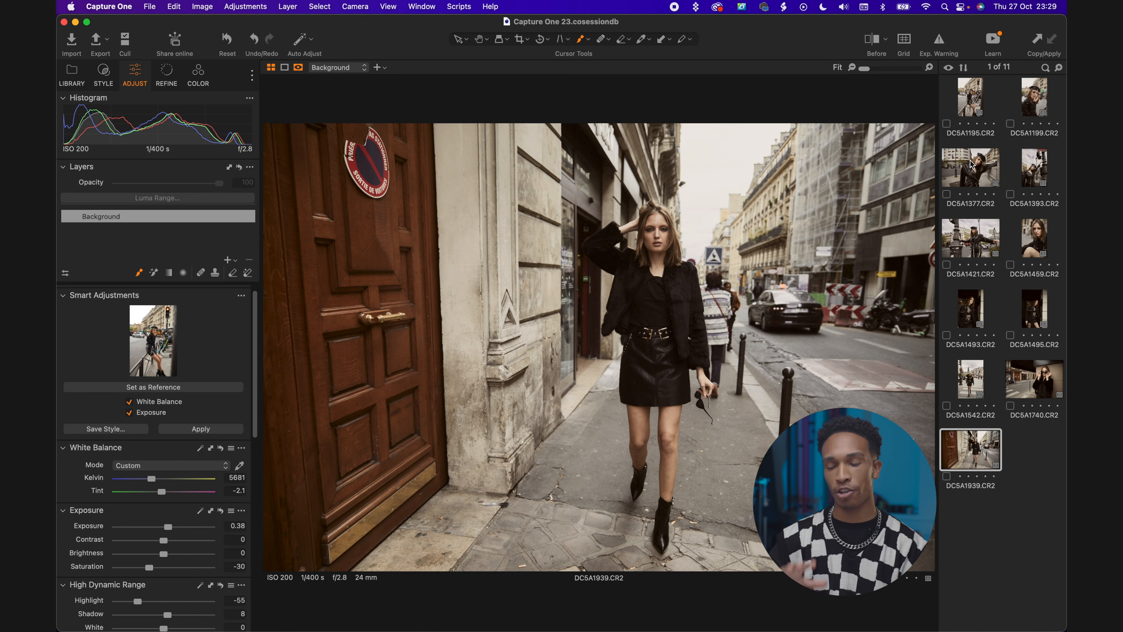
- Review the graded photos one by one from DC5A1939.CR2 back to DC5A1199.CR2
key(Left)
key(Left)
key(Left)
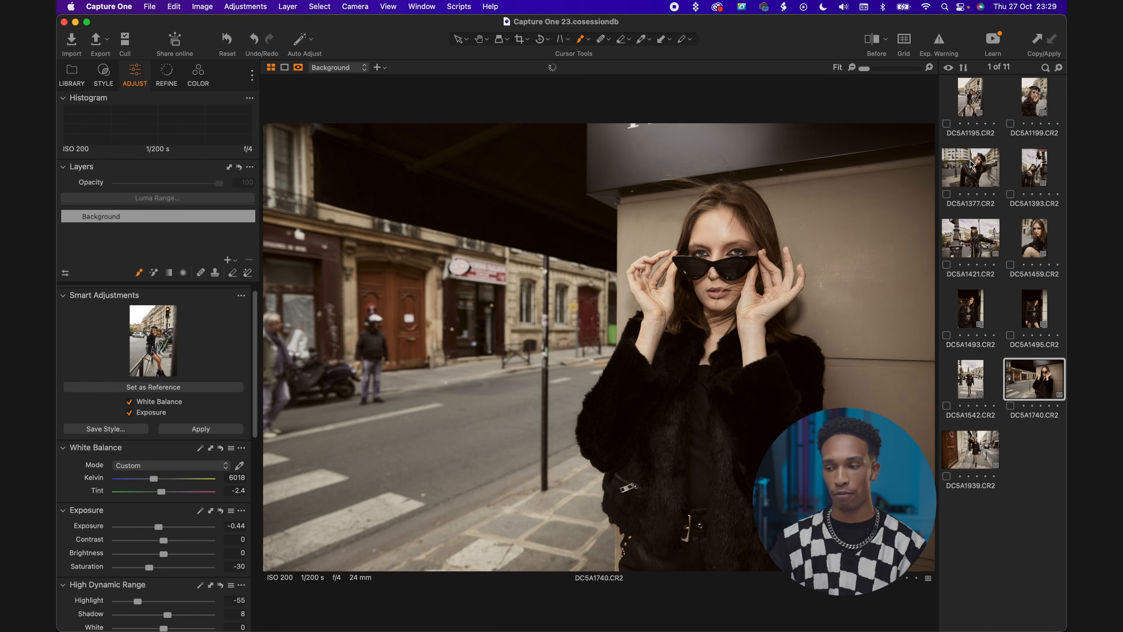
key(Left)
key(Left)
key(Left)
key(Left)
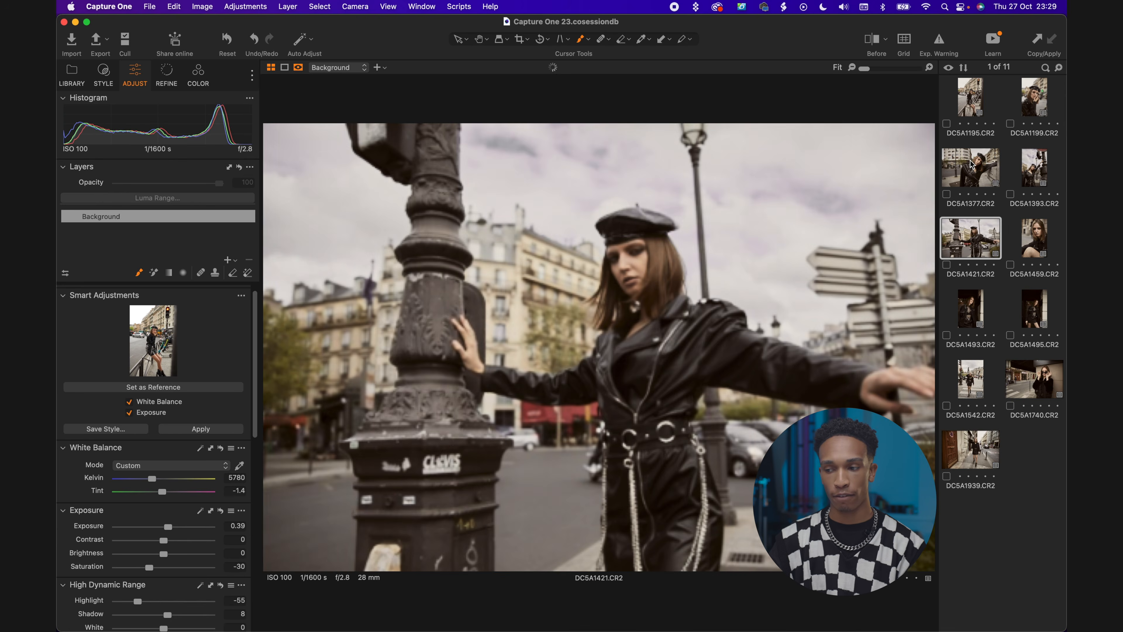
key(Left)
key(Left)
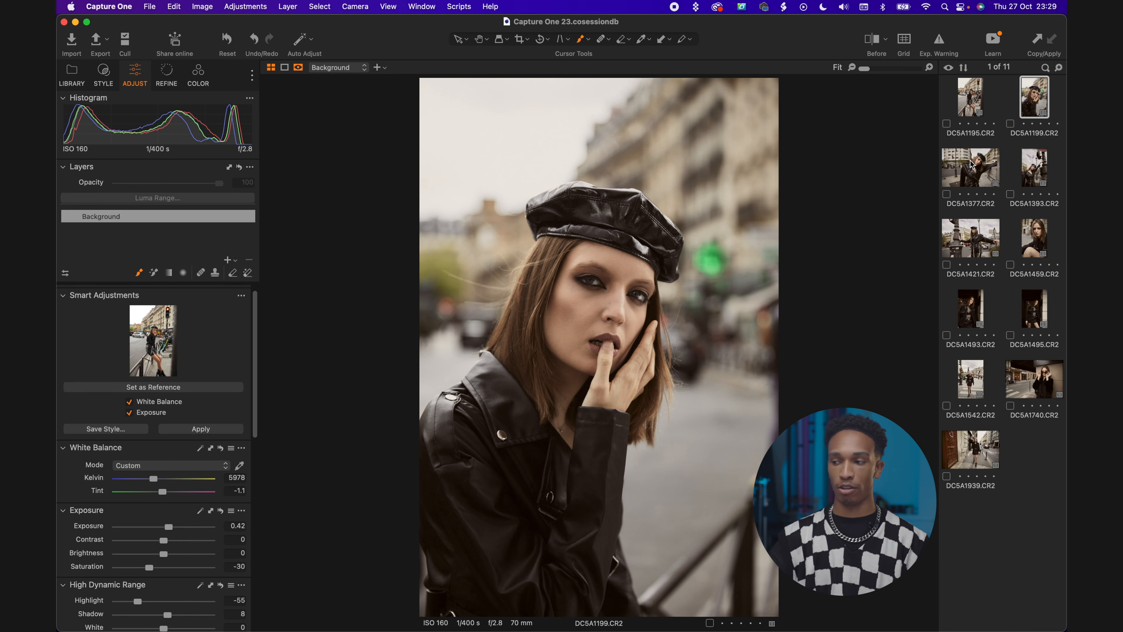
- View DC5A1493.CR2 and compare the graded portrait DC5A1459.CR2 with its unedited original
click(976, 305)
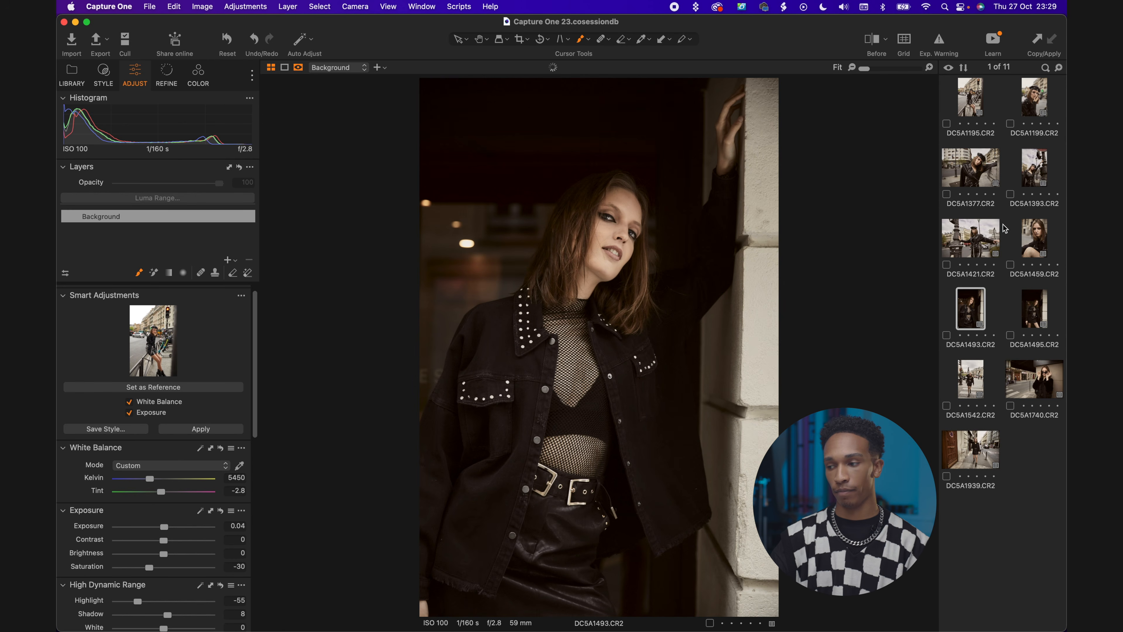
click(1034, 234)
click(867, 39)
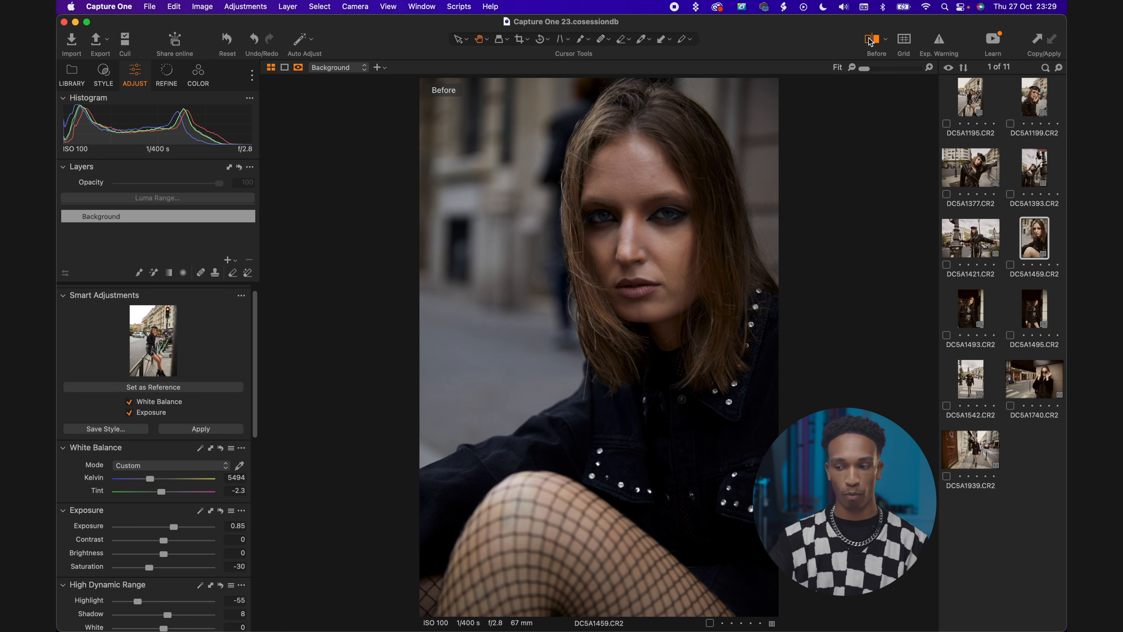
click(870, 41)
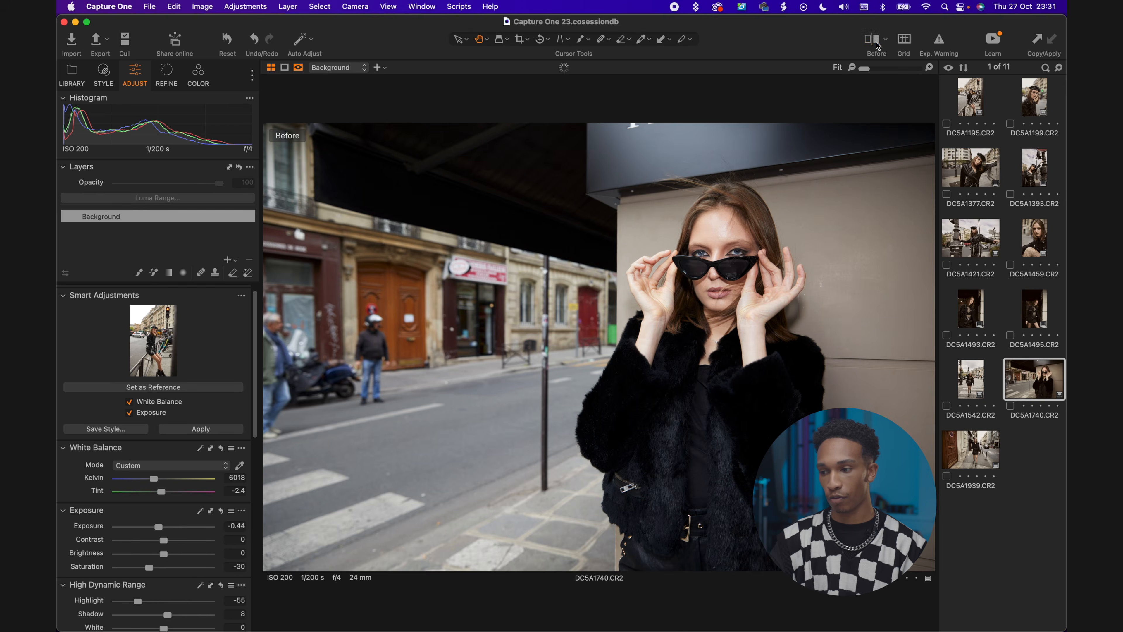
- Compare the graded sunglasses photo DC5A1740.CR2 with its unedited original several times
click(878, 45)
click(878, 45)
click(878, 45)
key(b)
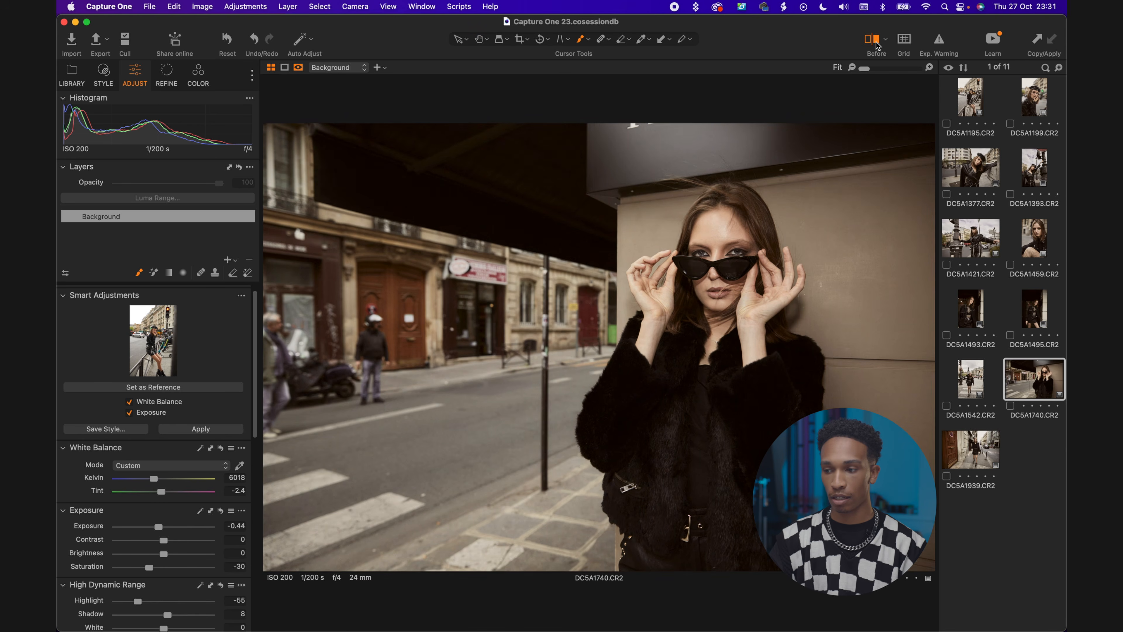
click(878, 46)
click(877, 45)
click(878, 46)
click(877, 46)
click(878, 46)
click(877, 45)
click(878, 46)
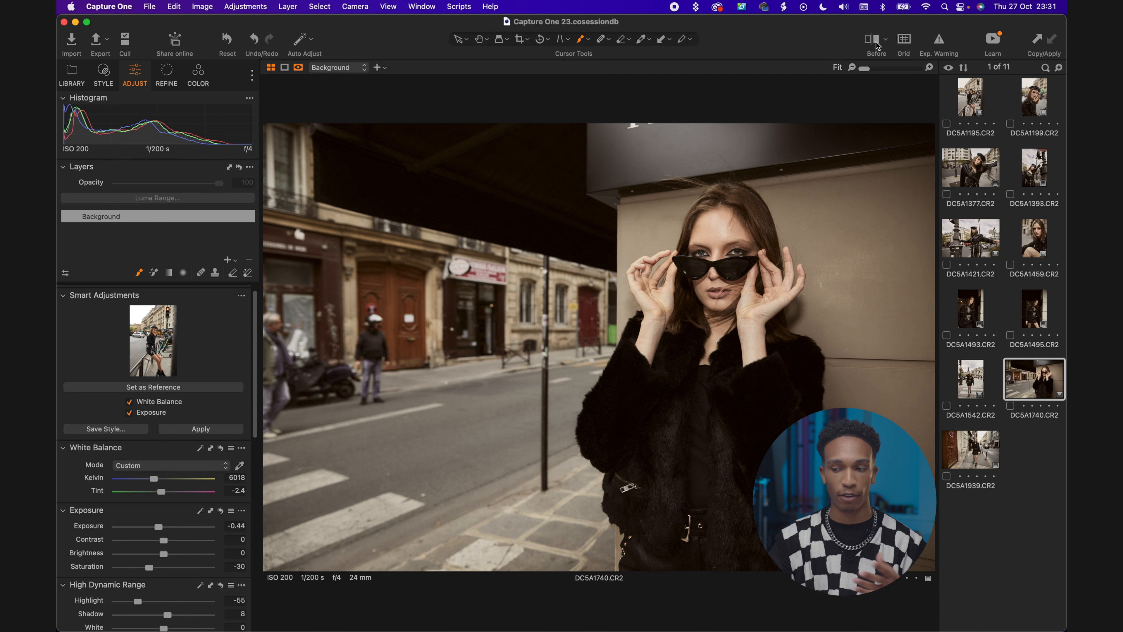
- Examine the look's consistency across the whole series, going from DC5A1939.CR2 back through the earlier photos and forward again
key(Right)
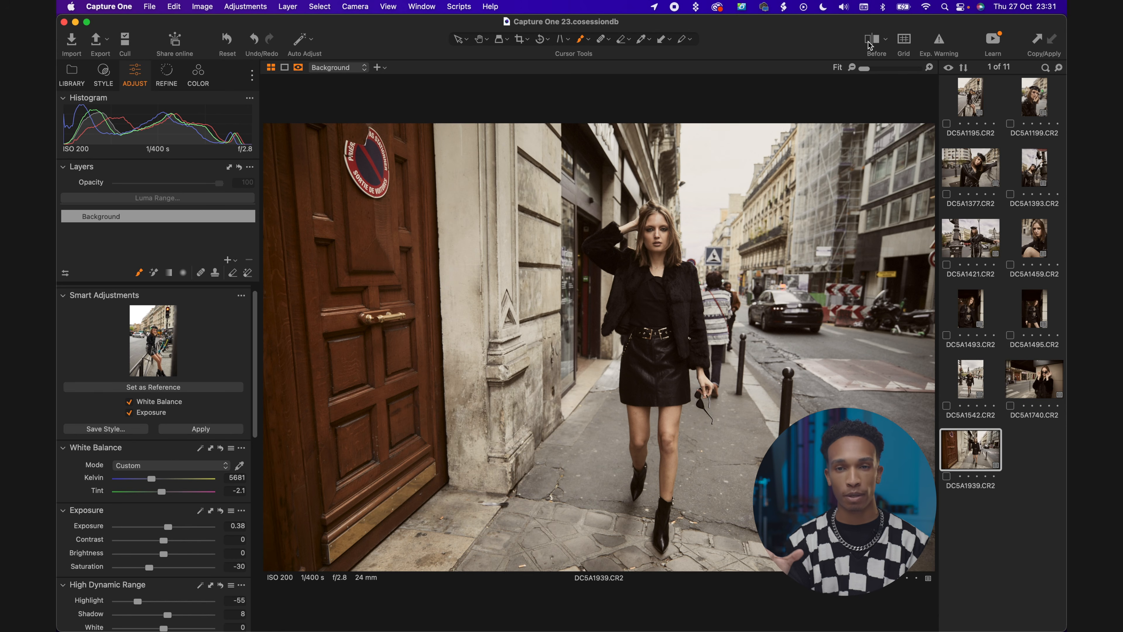
key(Left)
key(Left)
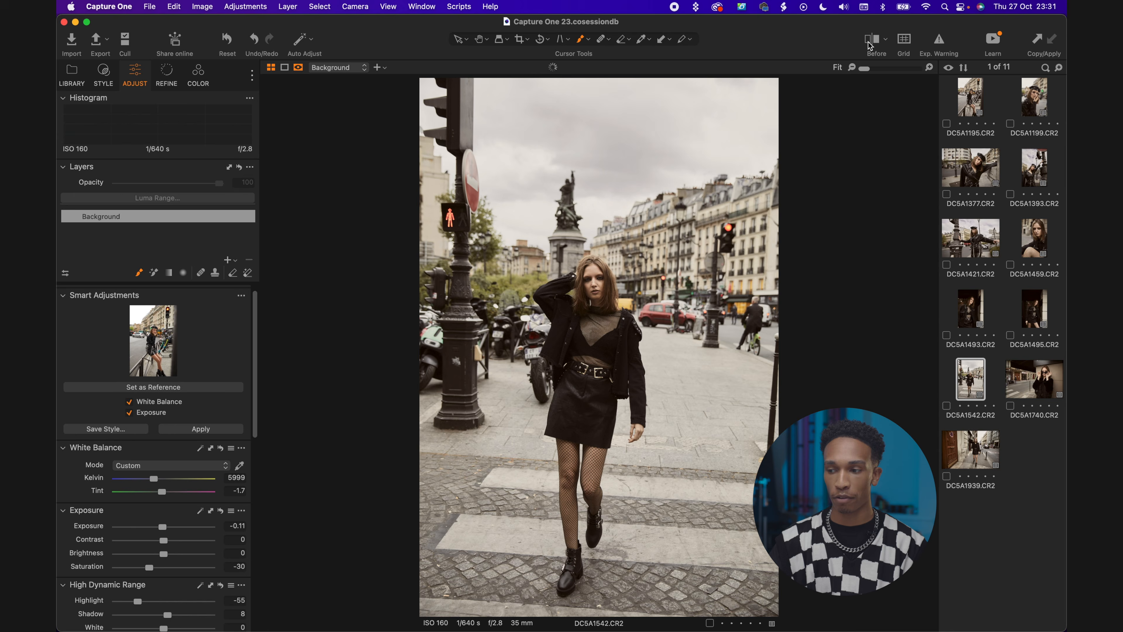
key(Left)
key(Left)
key(Left)
key(Left)
key(Left)
key(Left)
key(Left)
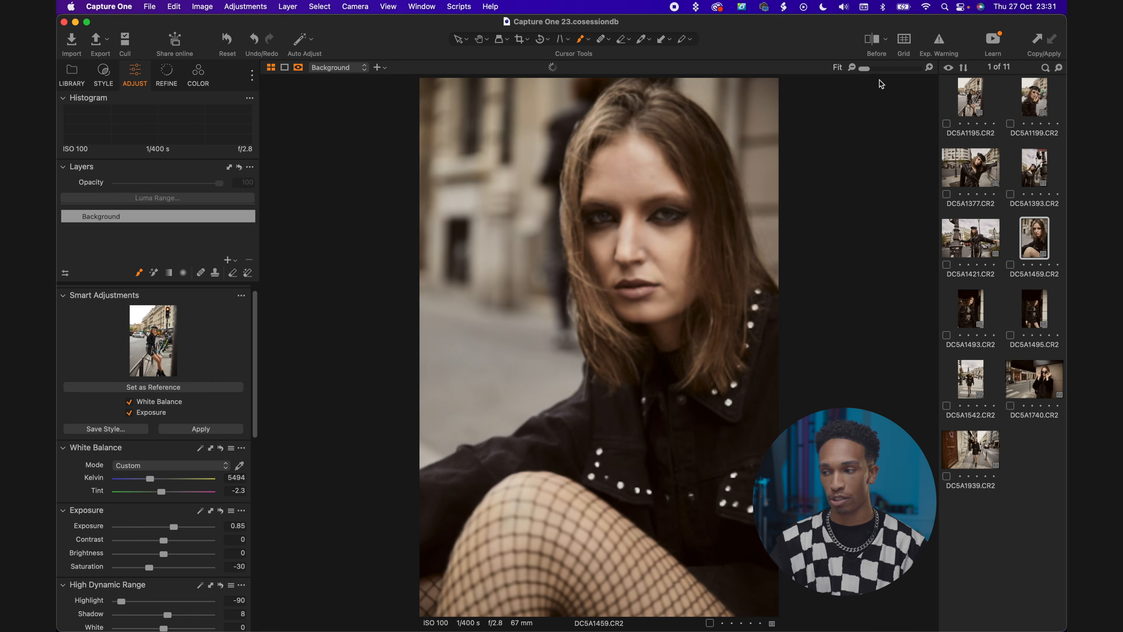
key(Right)
key(Right)
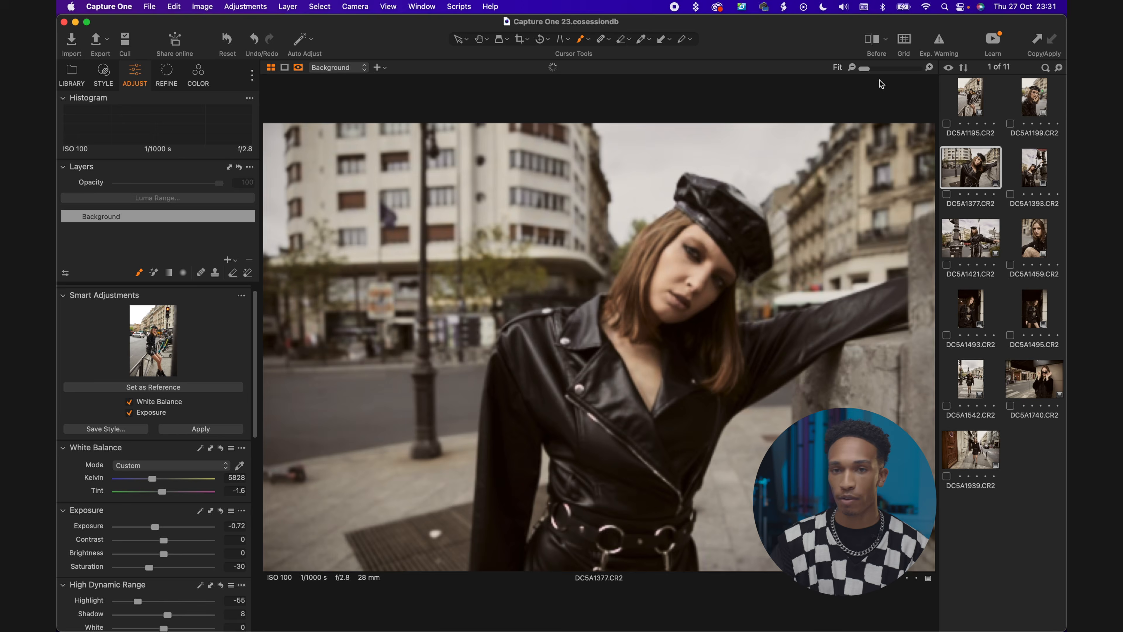
key(Right)
key(Right)
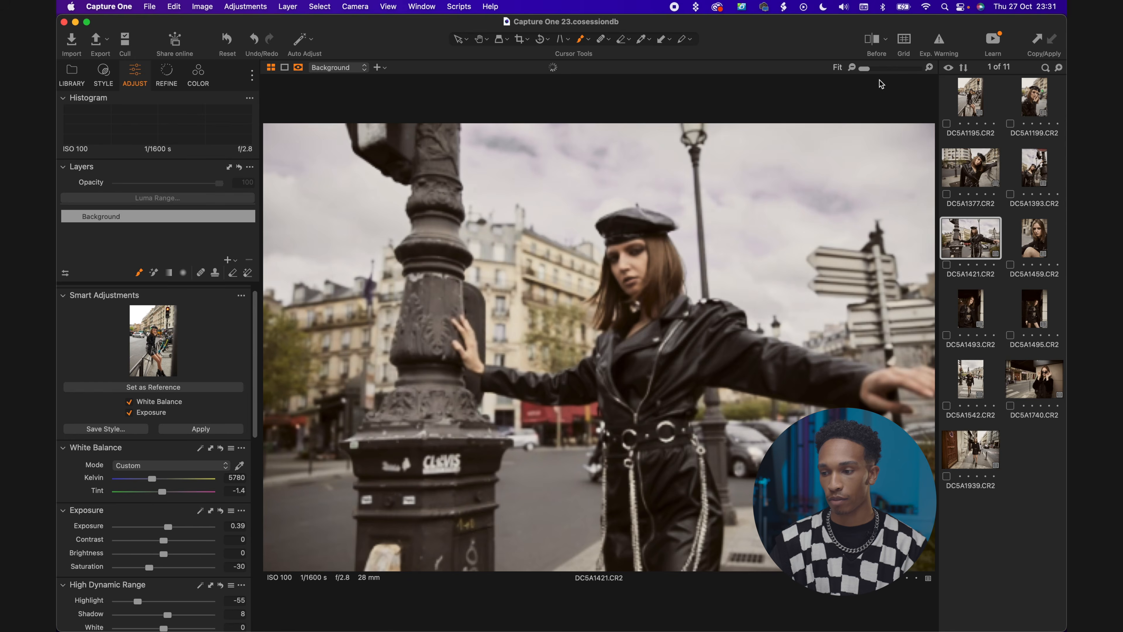
key(Right)
key(Right)
key(Right)
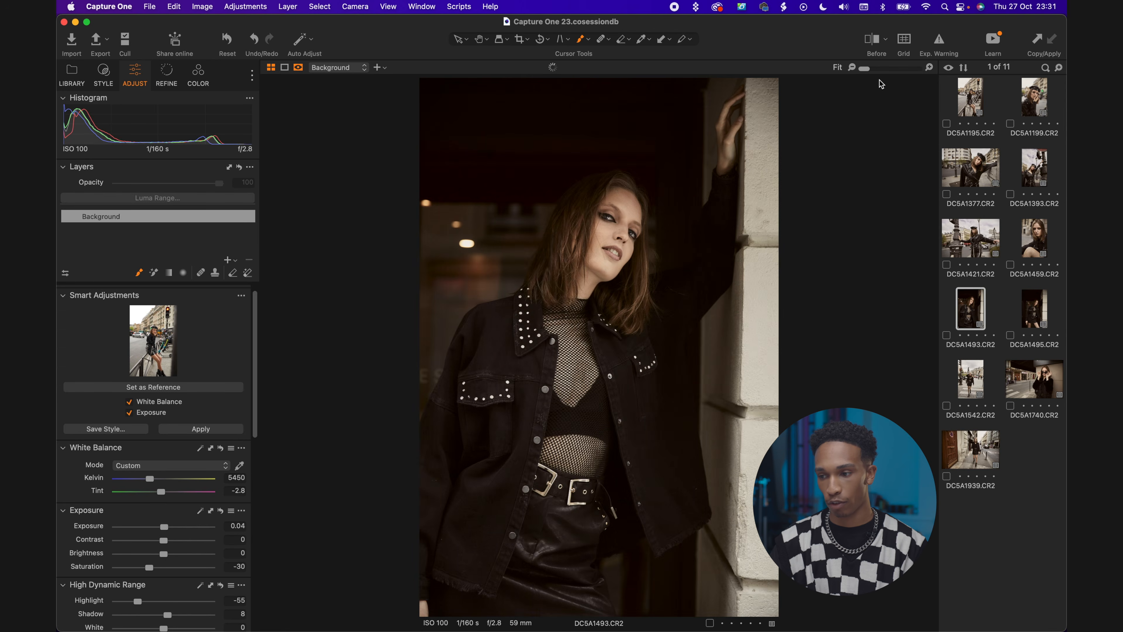
- Crop the crosswalk photo DC5A1542.CR2 to a shorter portrait format, shifting the frame down to trim more of the sky
click(522, 39)
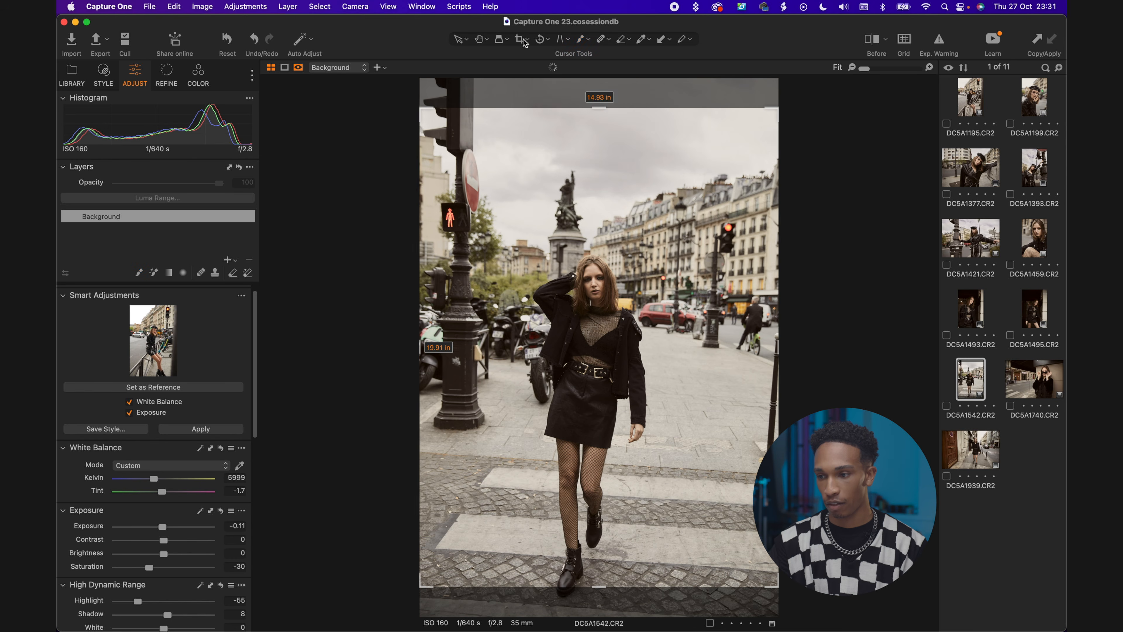
click(524, 38)
click(568, 187)
drag(657, 253, 657, 301)
key(Return)
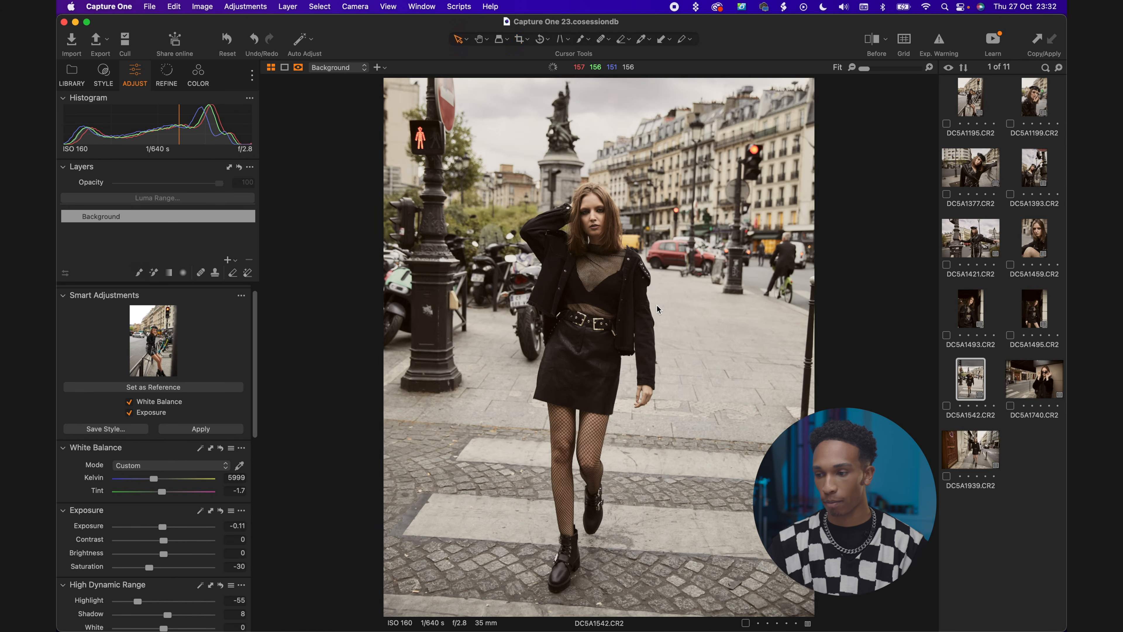